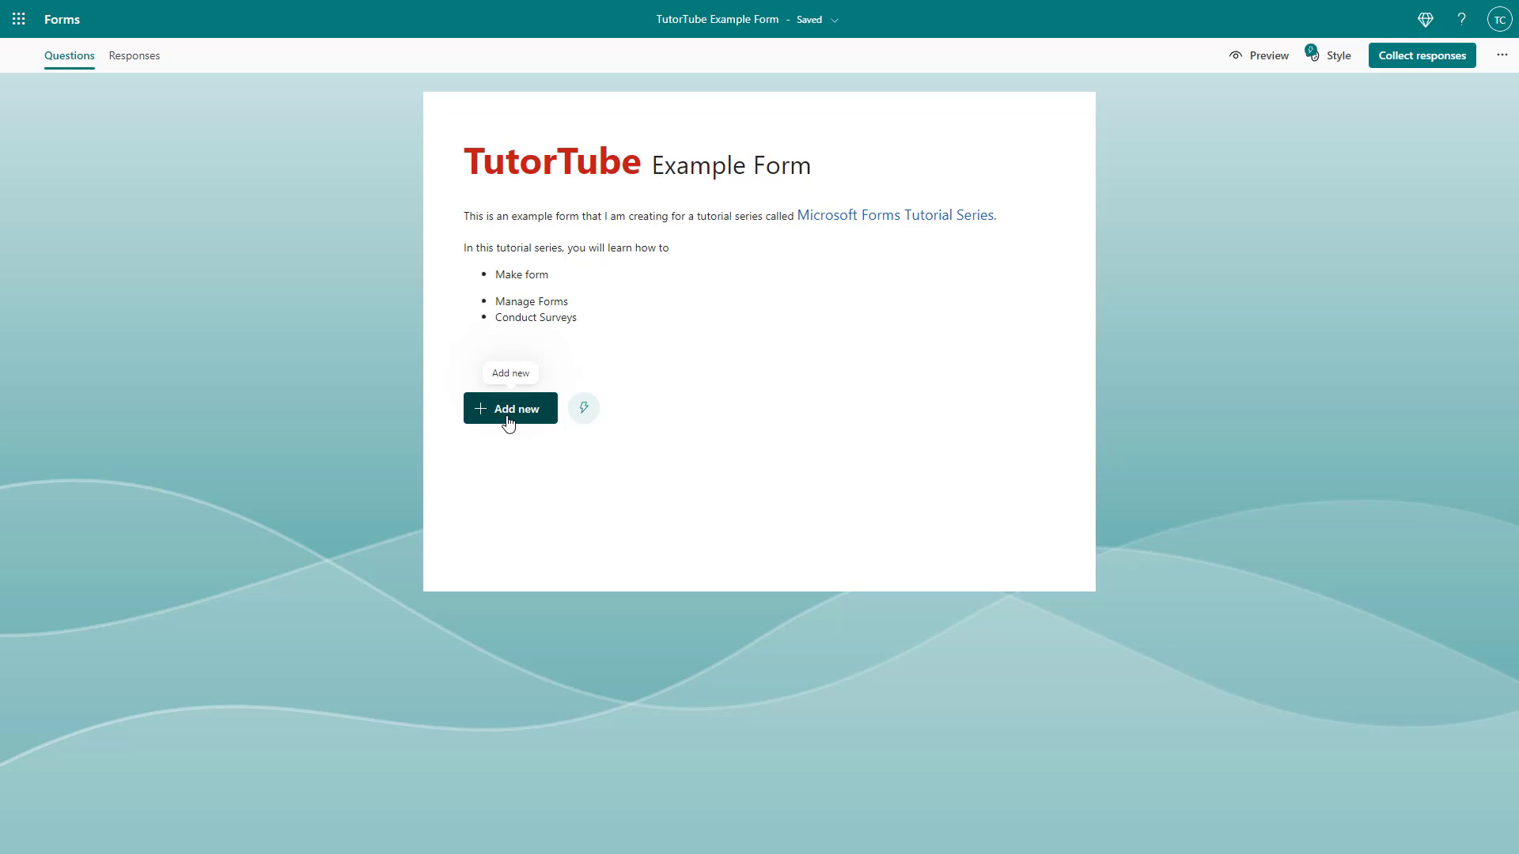
Step: Show the Choice, Text, Rating and Date question types below the form introduction
click(509, 418)
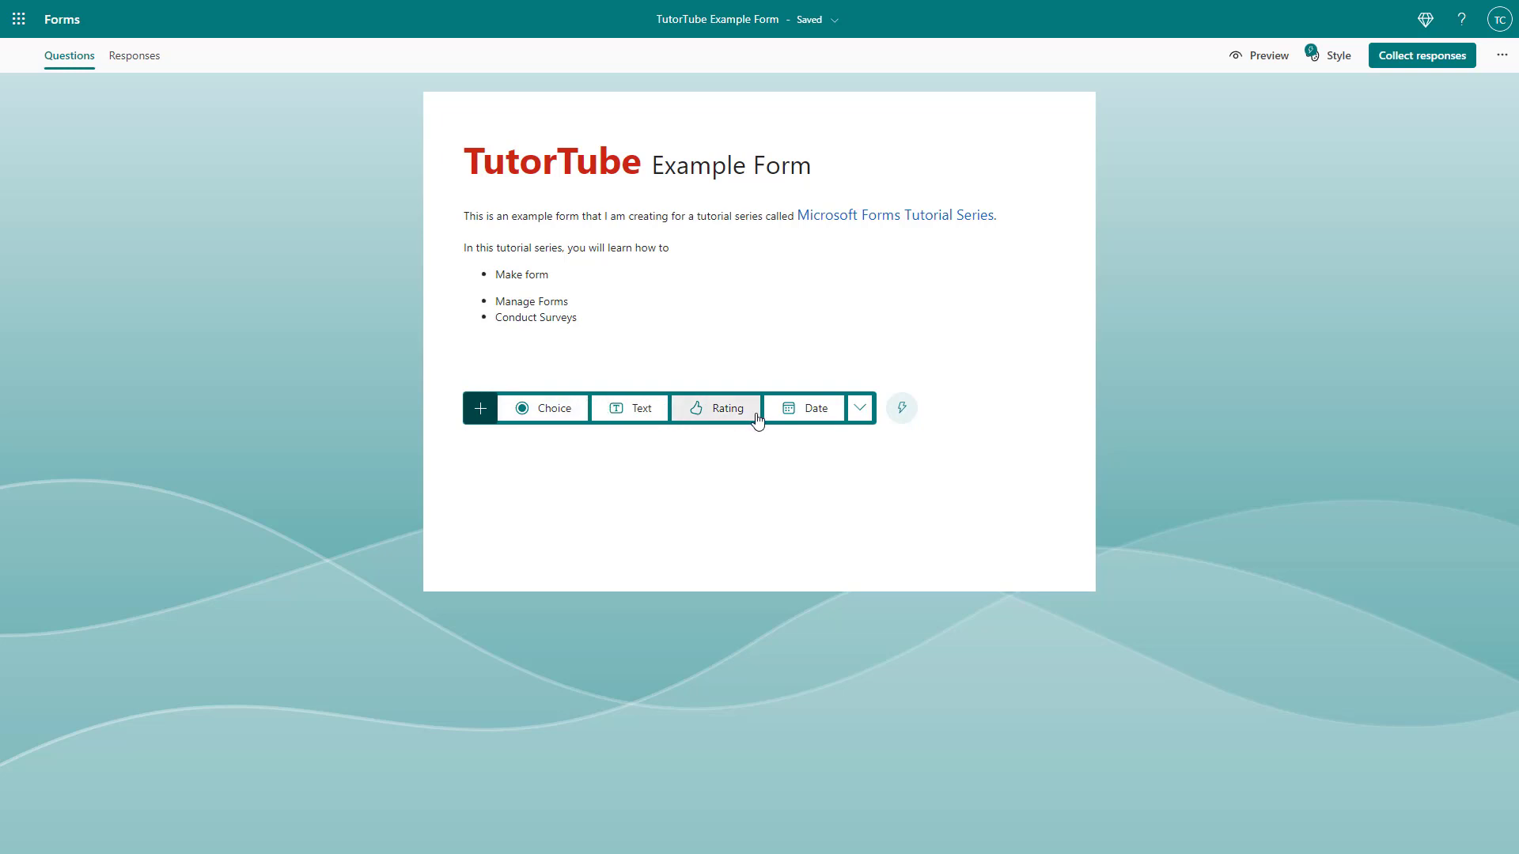
Step: Look over the extra question types, then insert Choice question 1 with Option 1 and Option 2
click(862, 412)
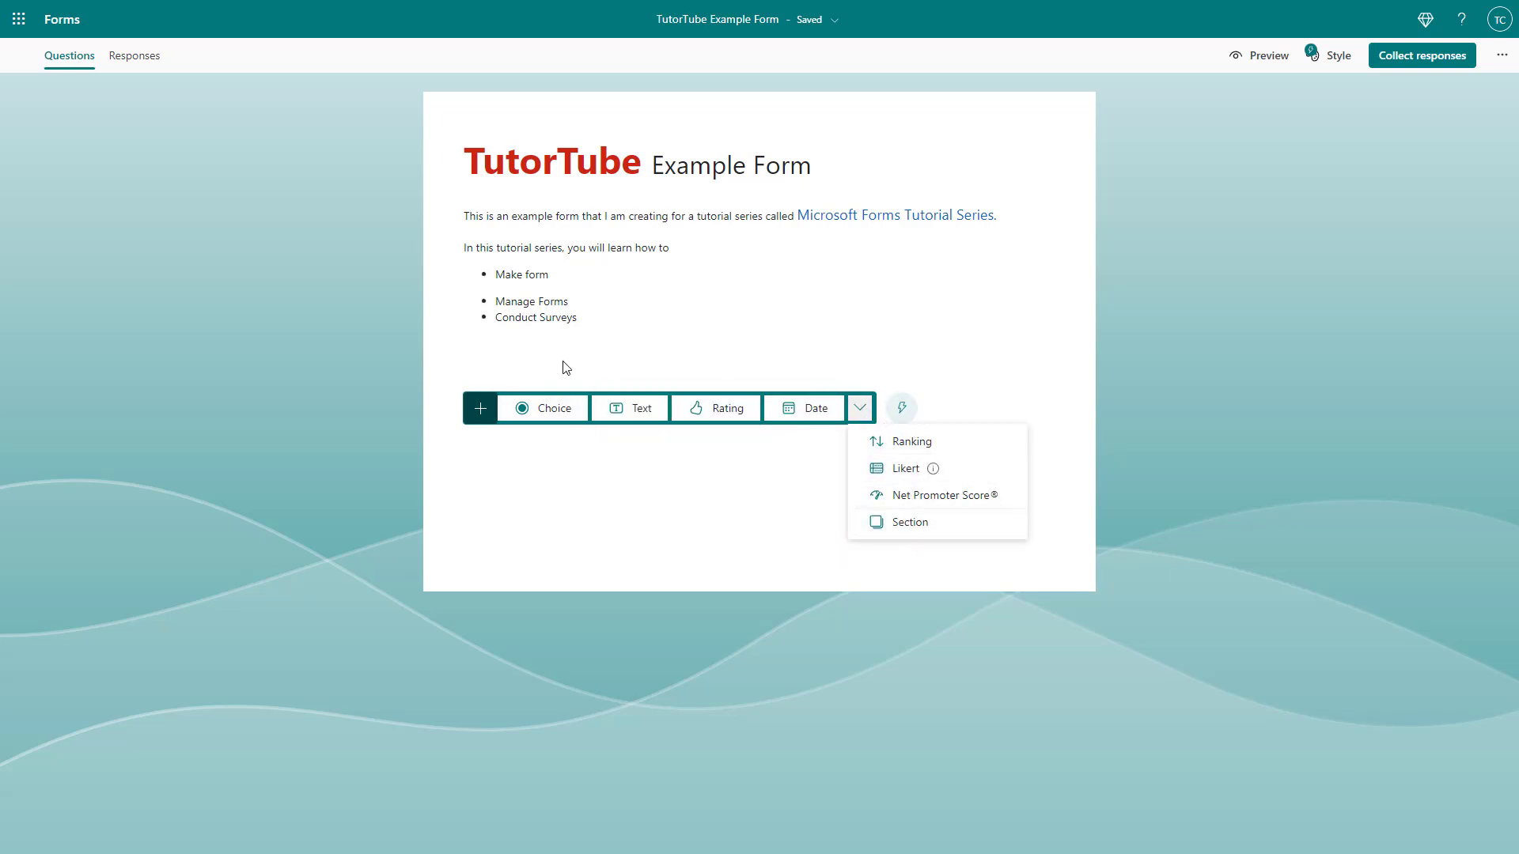
click(555, 410)
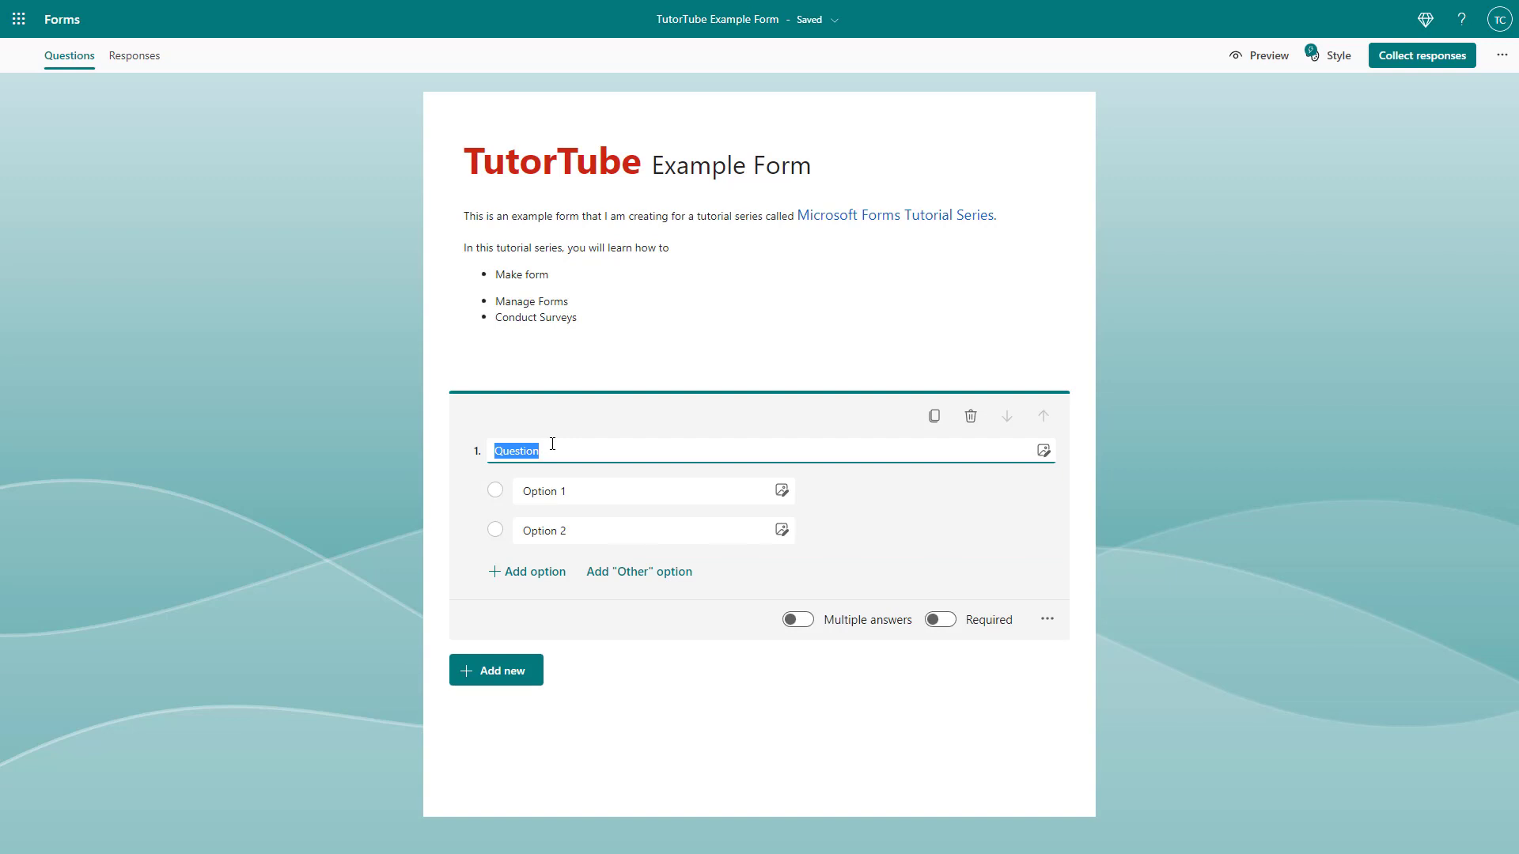
Step: Replace question 1's default title with 'What is your favorite Operating System?'
click(407, 462)
click(549, 434)
drag(554, 450, 497, 451)
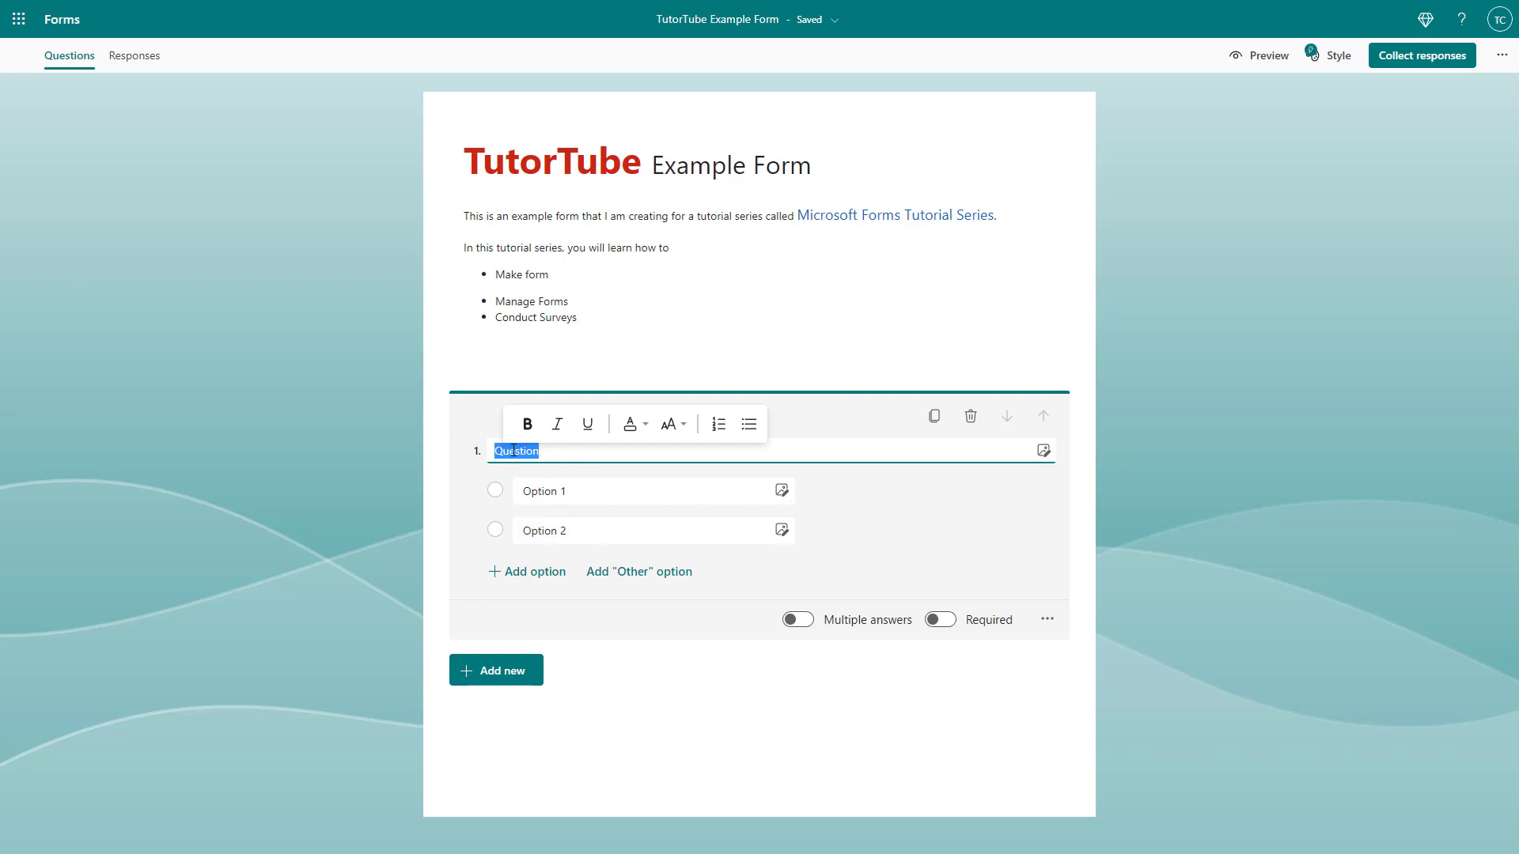
text(What is your favorite Operating System?)
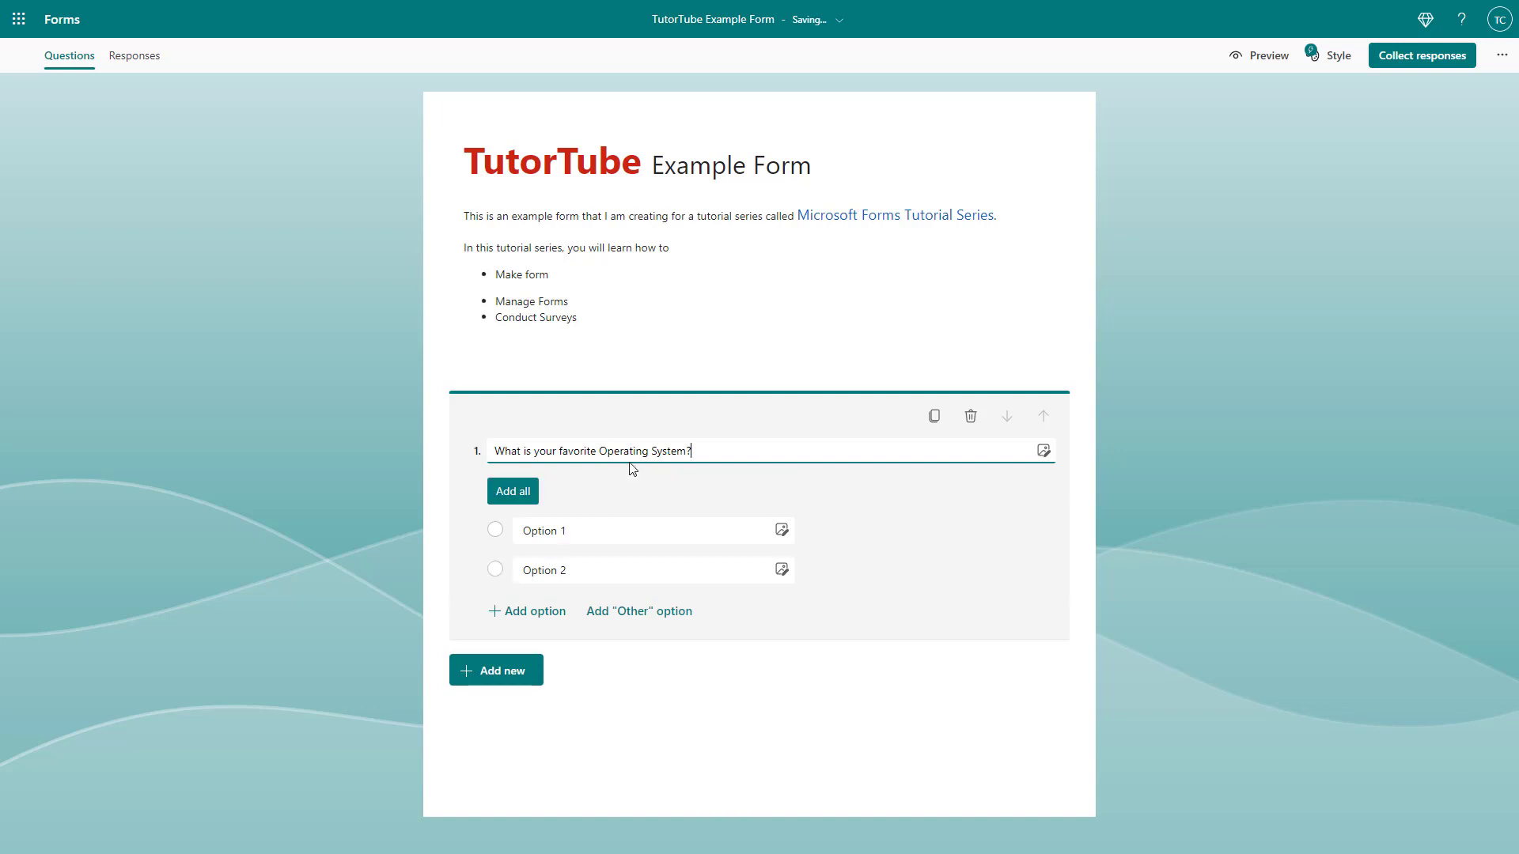
Step: Format 'Operating System' in the question title as bold dark blue
drag(597, 450, 687, 452)
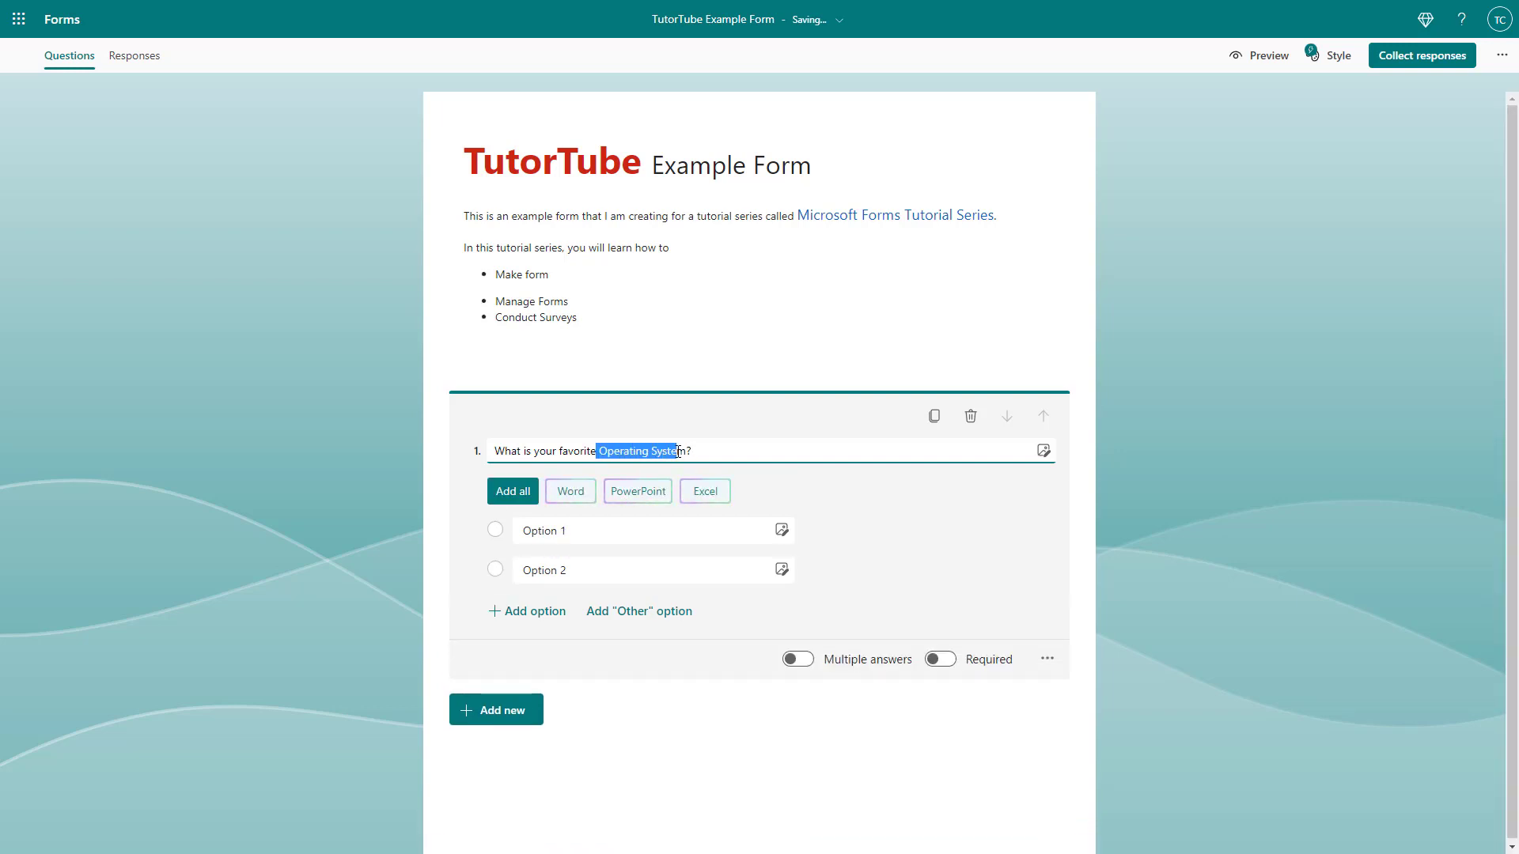
click(700, 424)
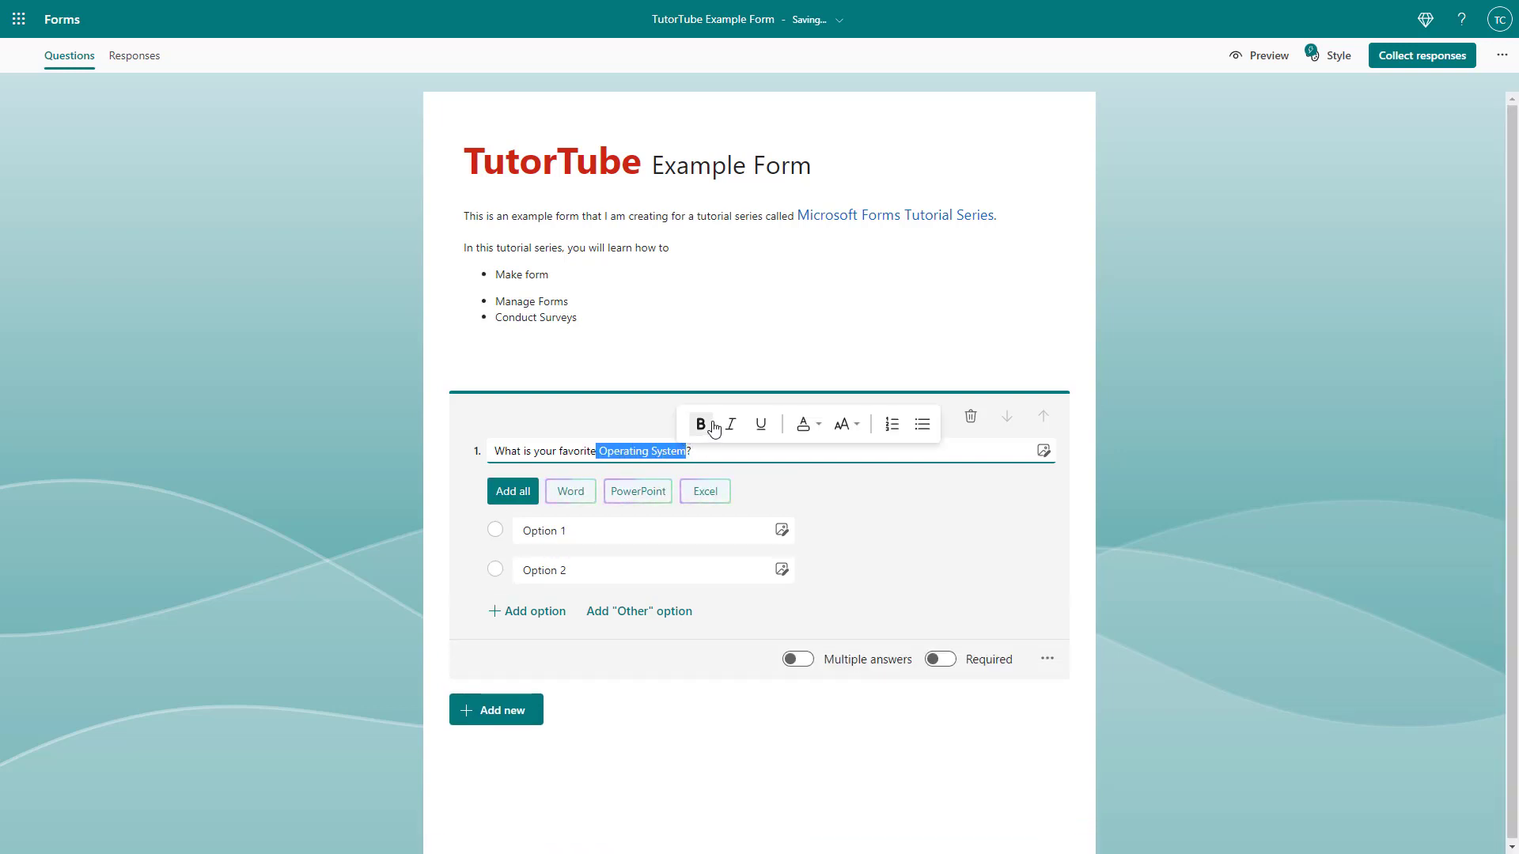
click(807, 424)
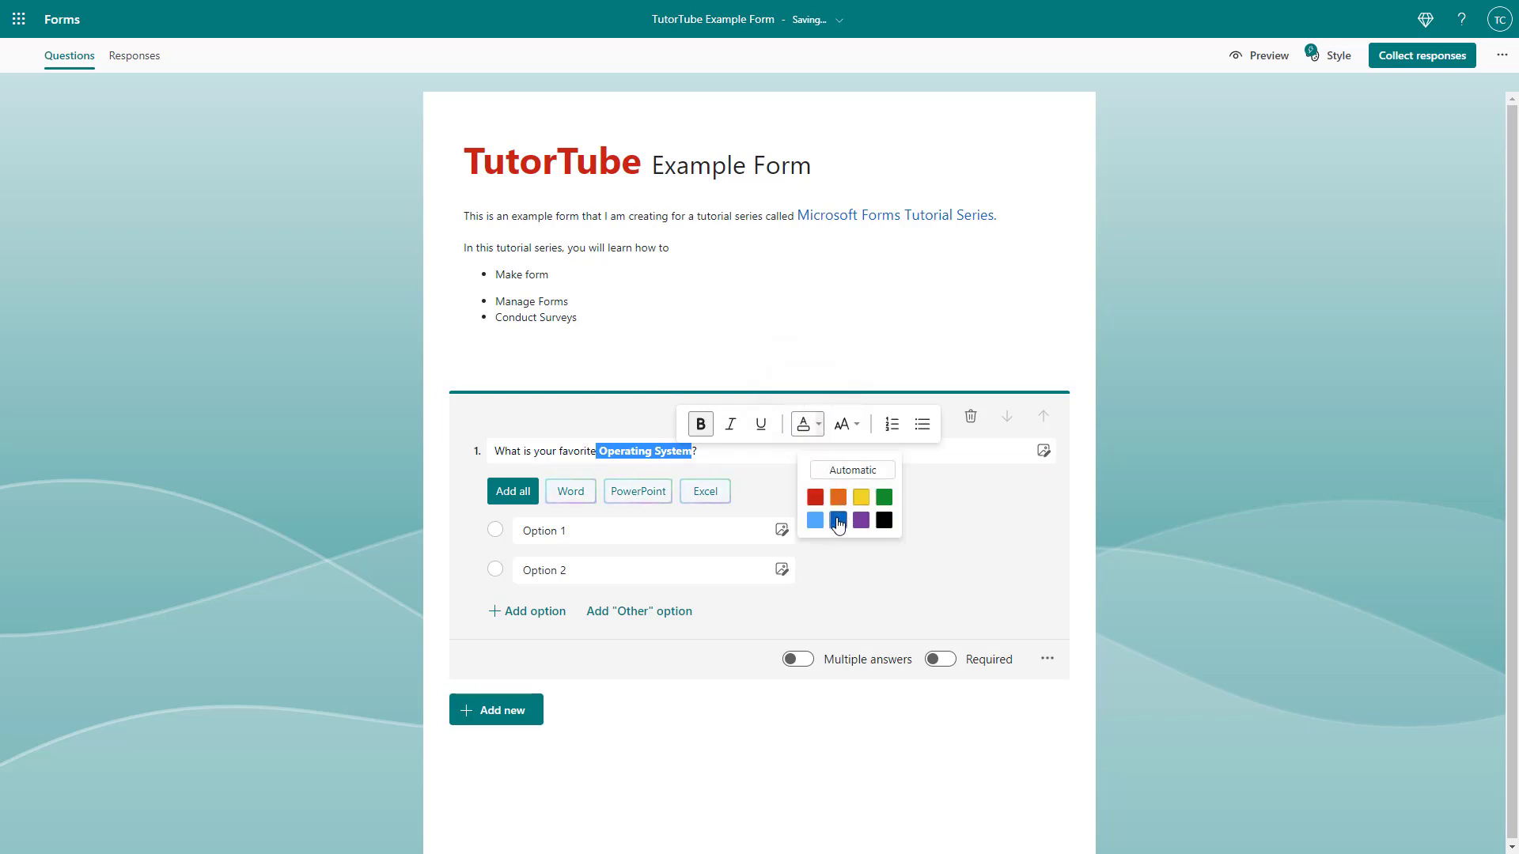
click(838, 520)
click(700, 451)
drag(698, 452, 601, 448)
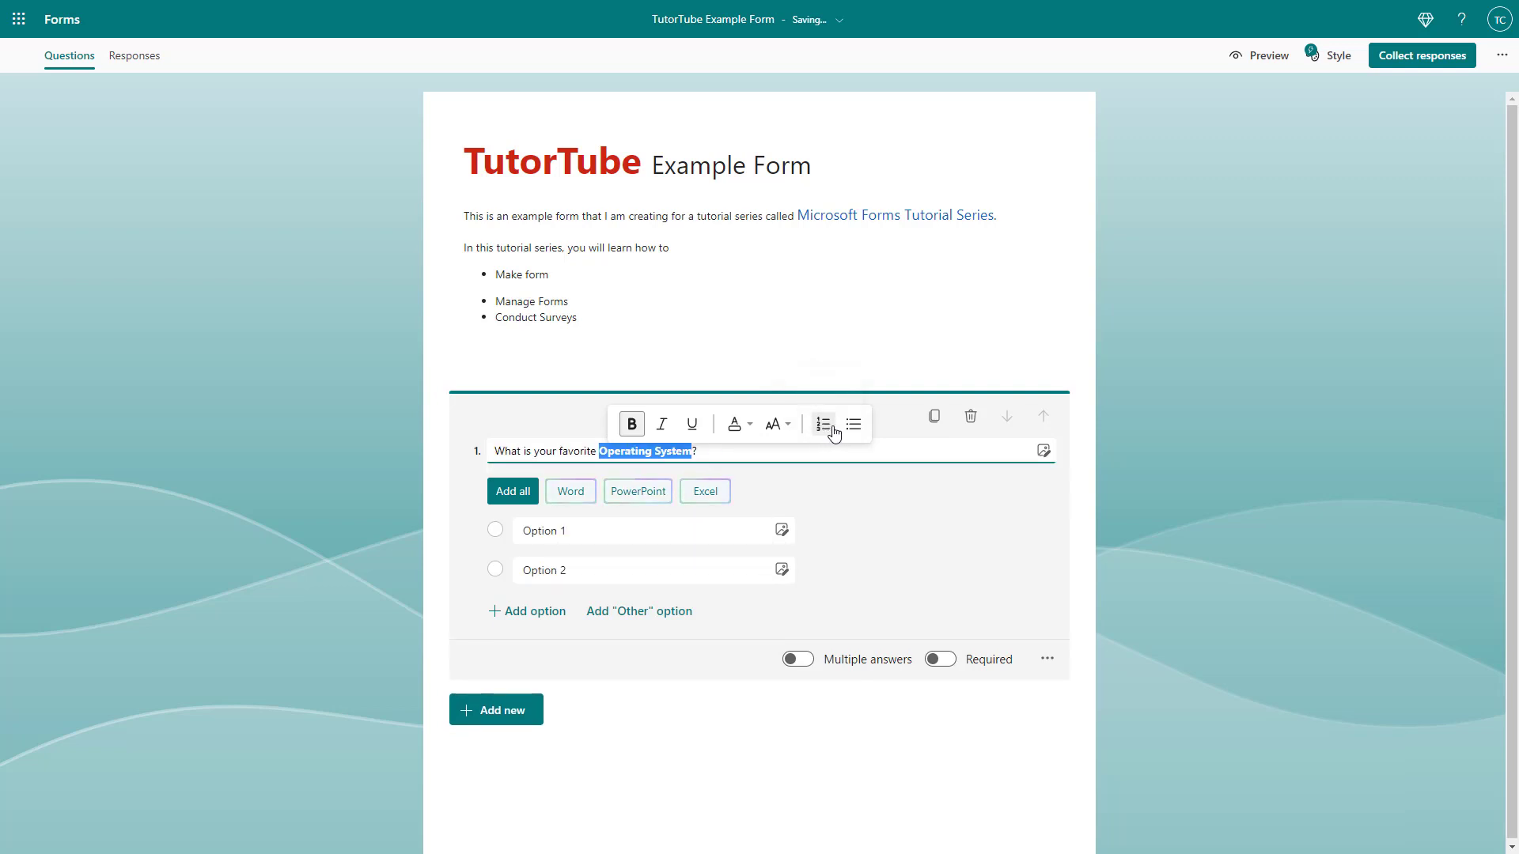
Step: Try numbering on a scratch 'sdfsdfsdf' line under the title, then delete it
click(774, 453)
key(Return)
text(sdfsdfsdf)
drag(779, 467, 491, 473)
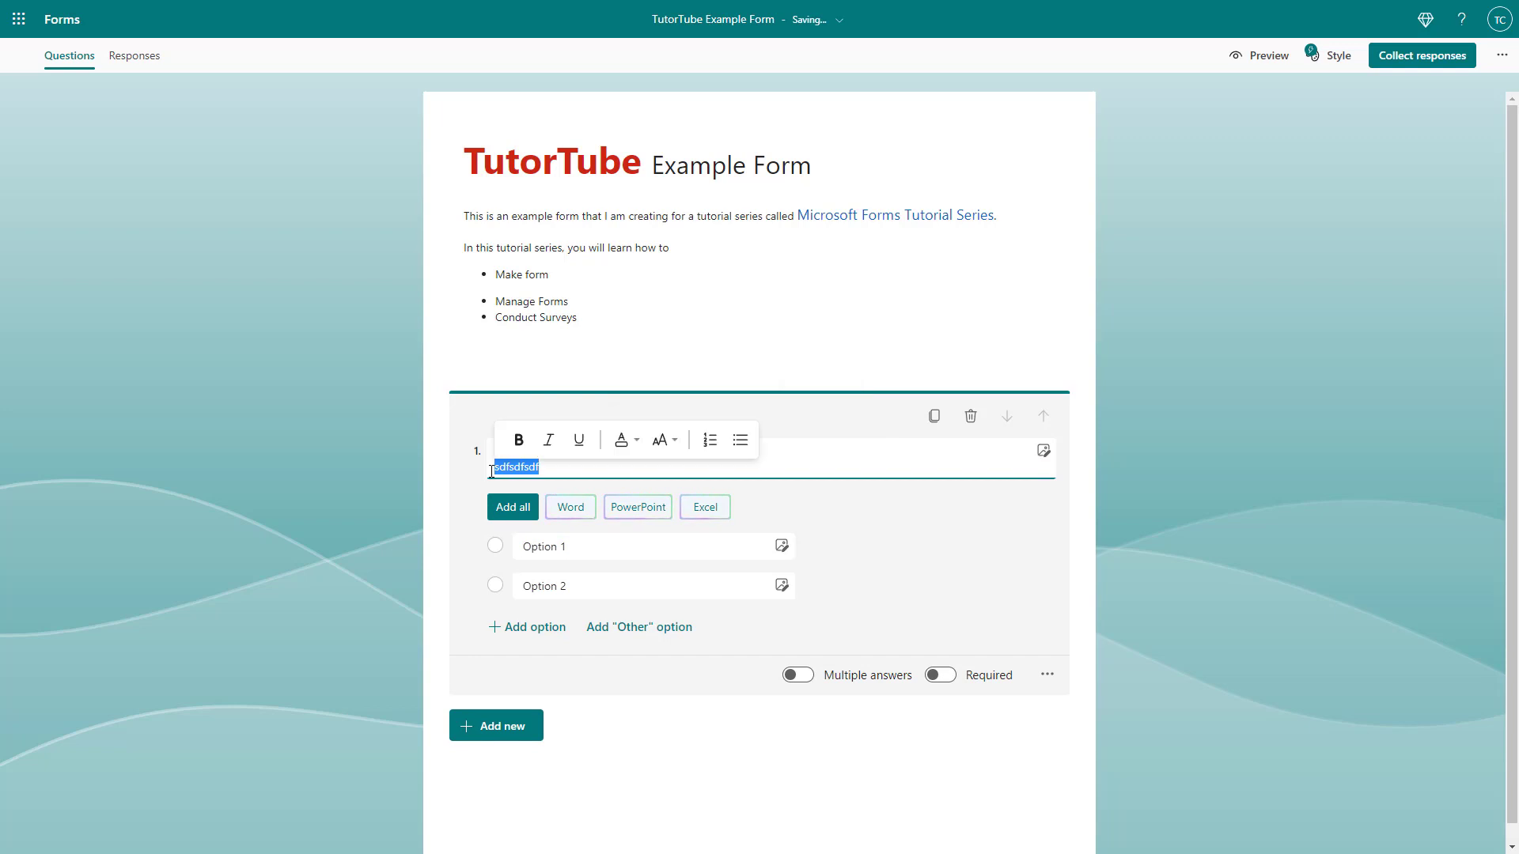
click(711, 440)
click(607, 475)
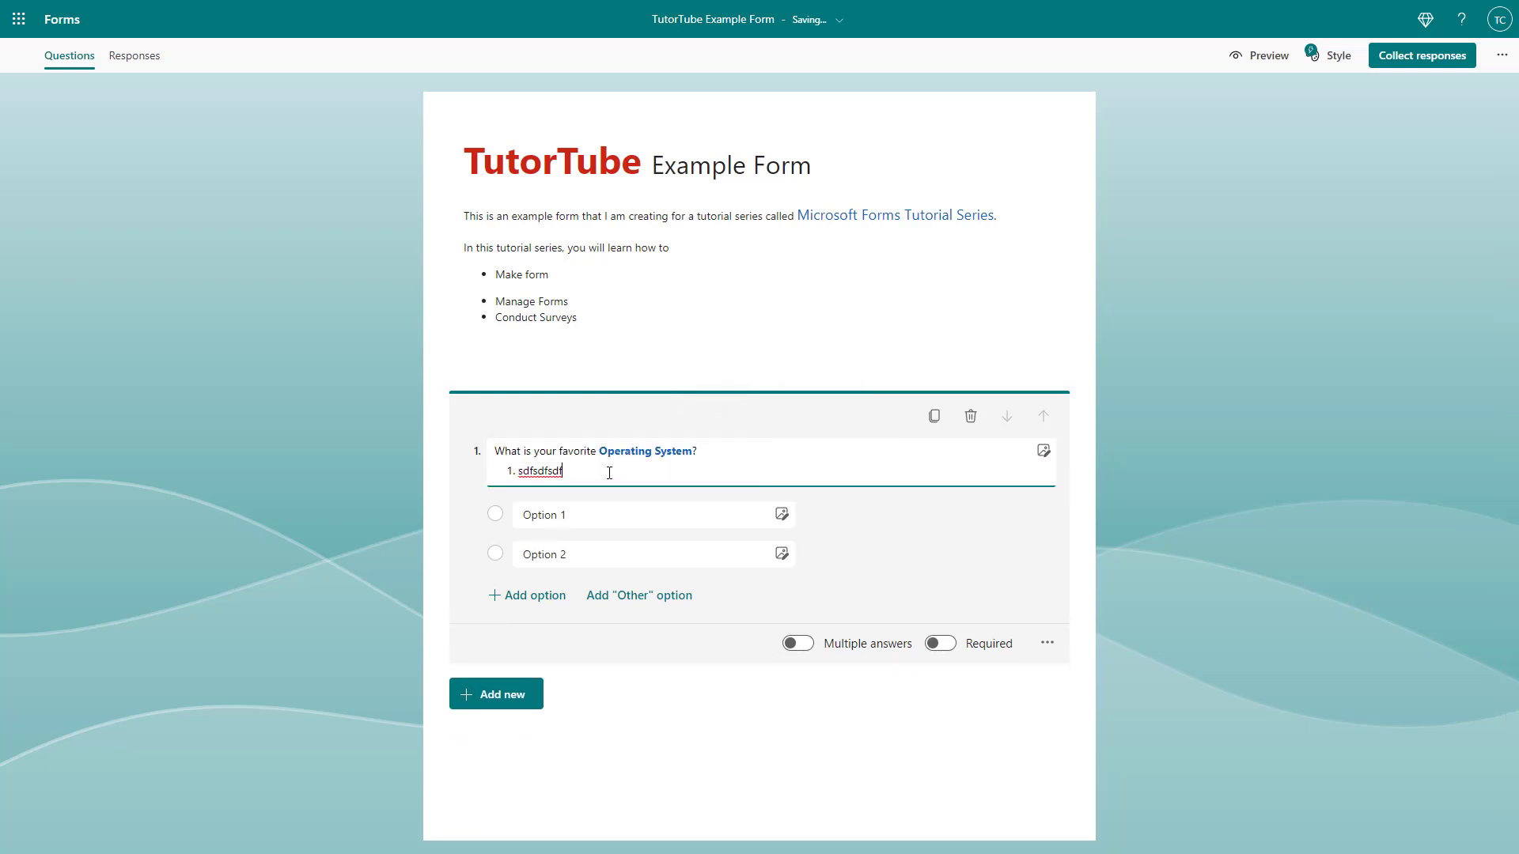
drag(587, 476, 502, 472)
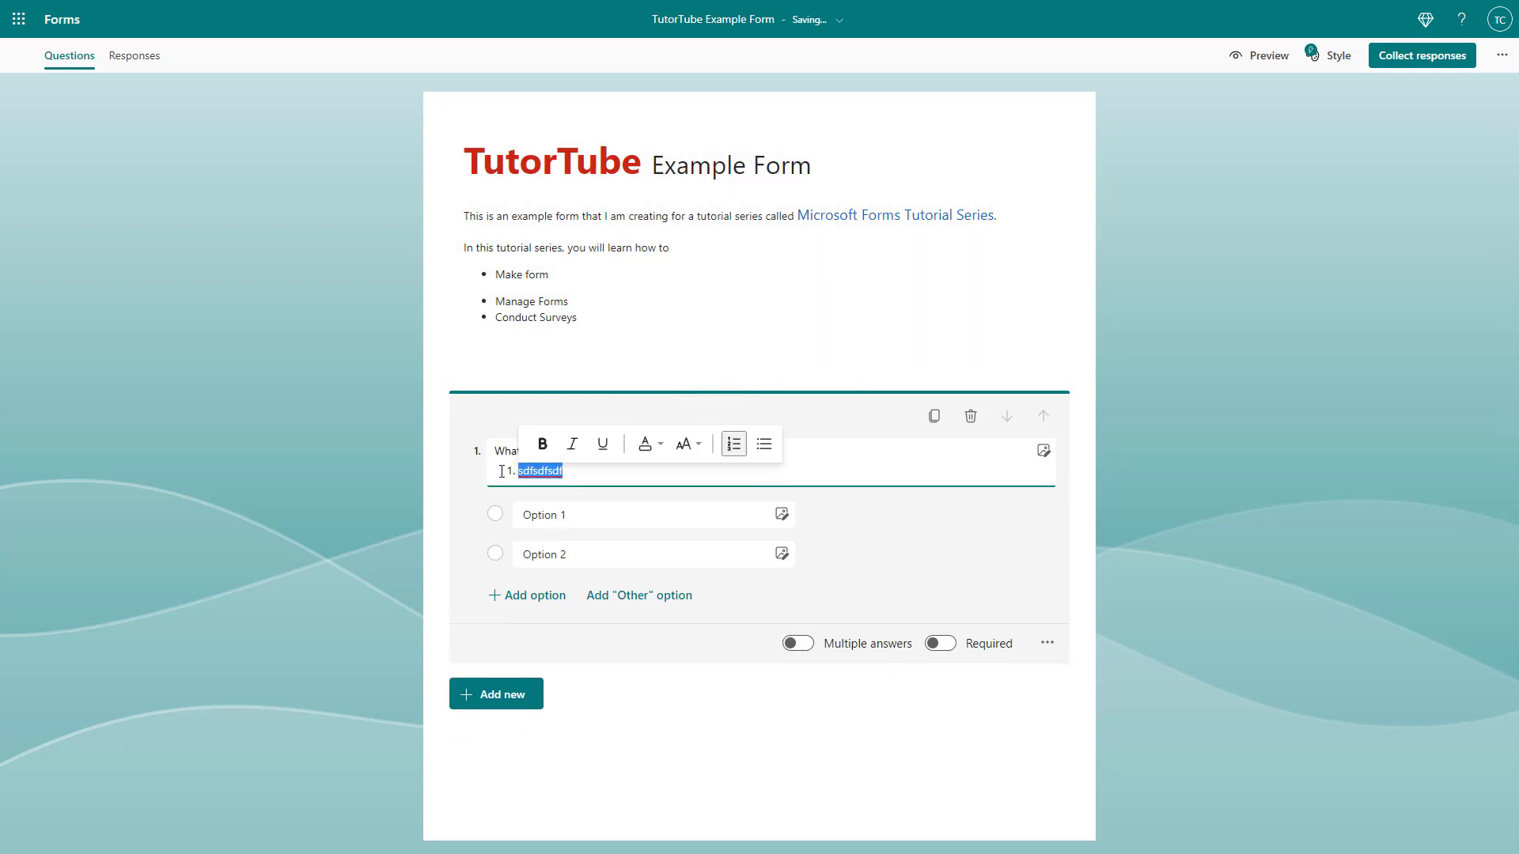
key(BackSpace)
key(BackSpace)
key(BackSpace)
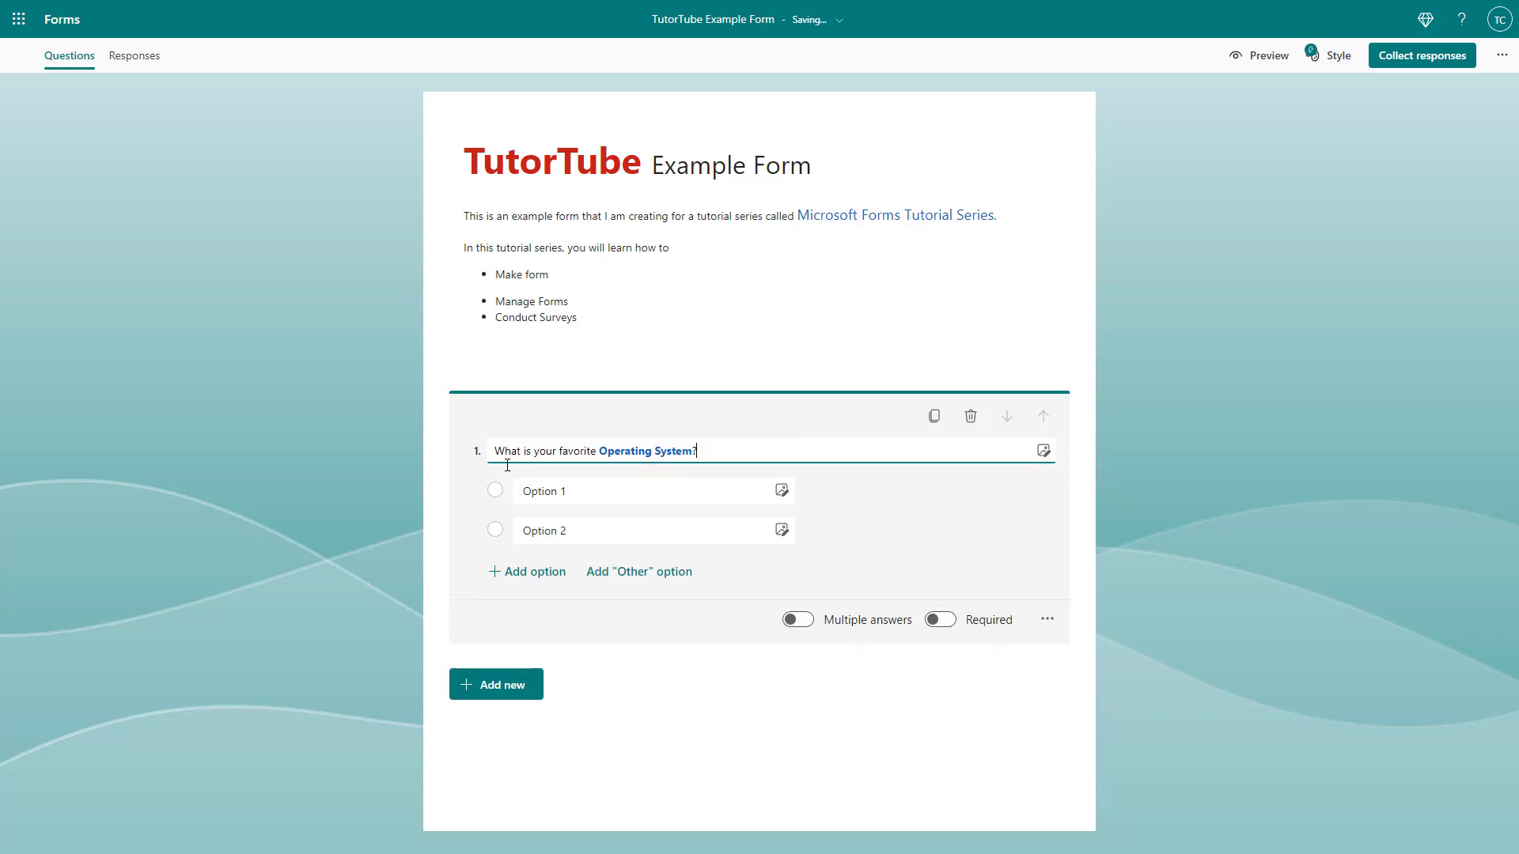
Step: Fill in the answer options Microsoft Windows, Mac OSX and Ubuntu
click(564, 489)
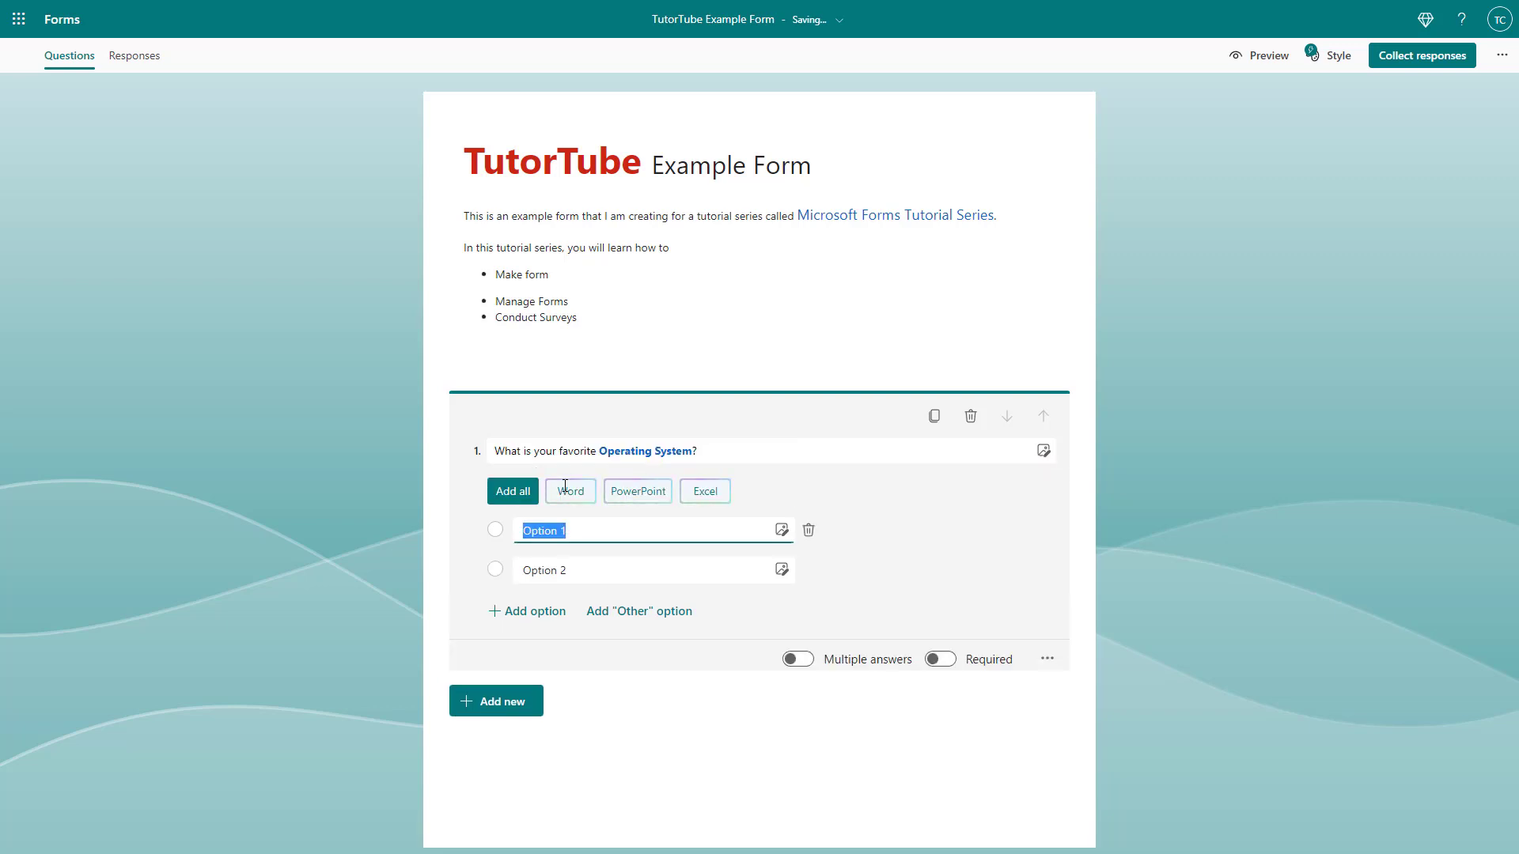
text(Microsoft)
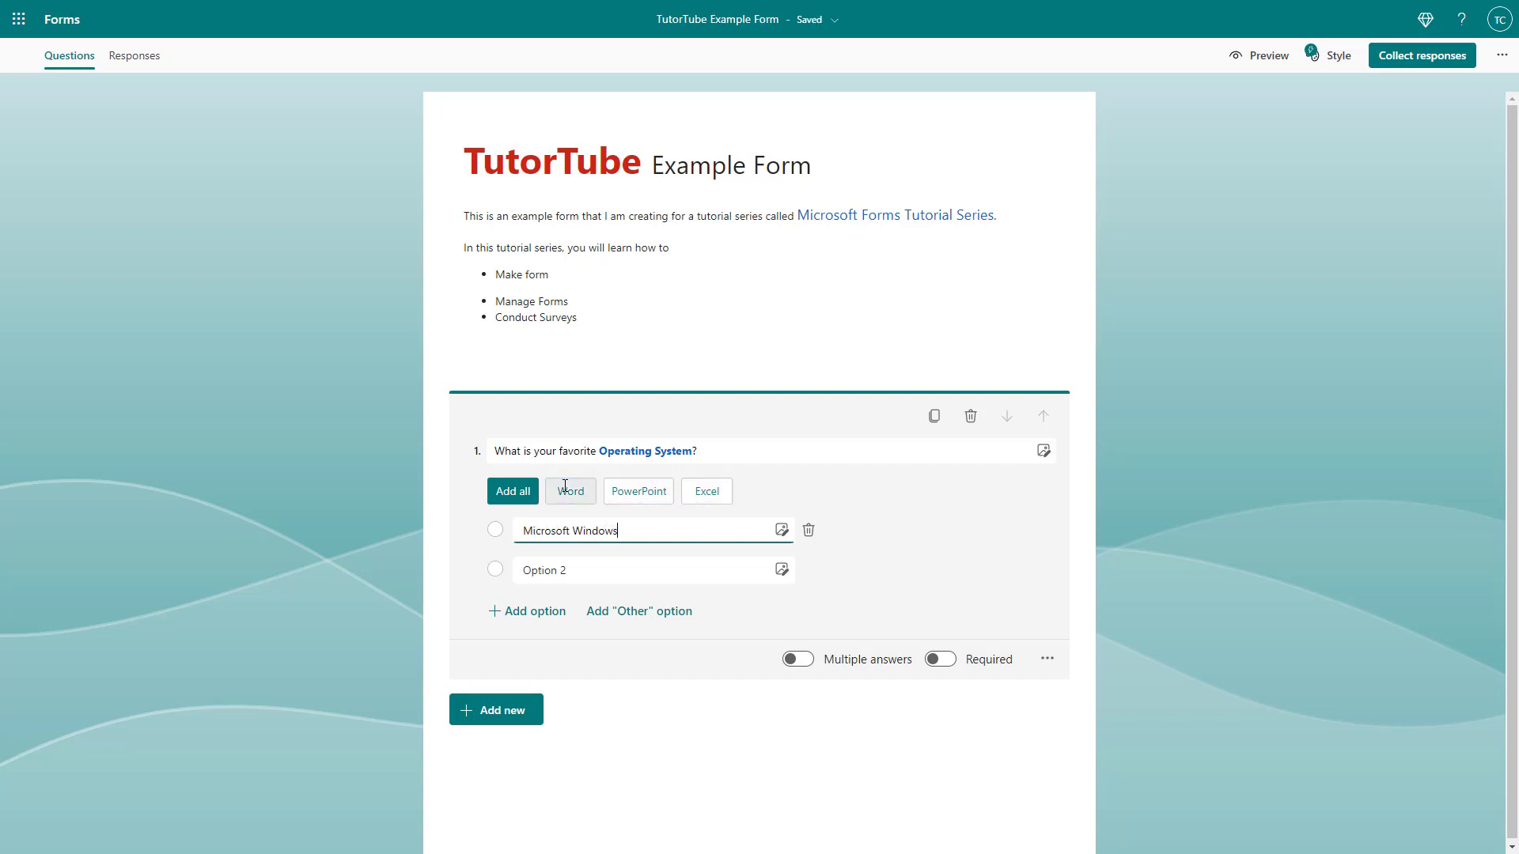
text( Windows)
click(555, 568)
text(Ms)
text(c OSX)
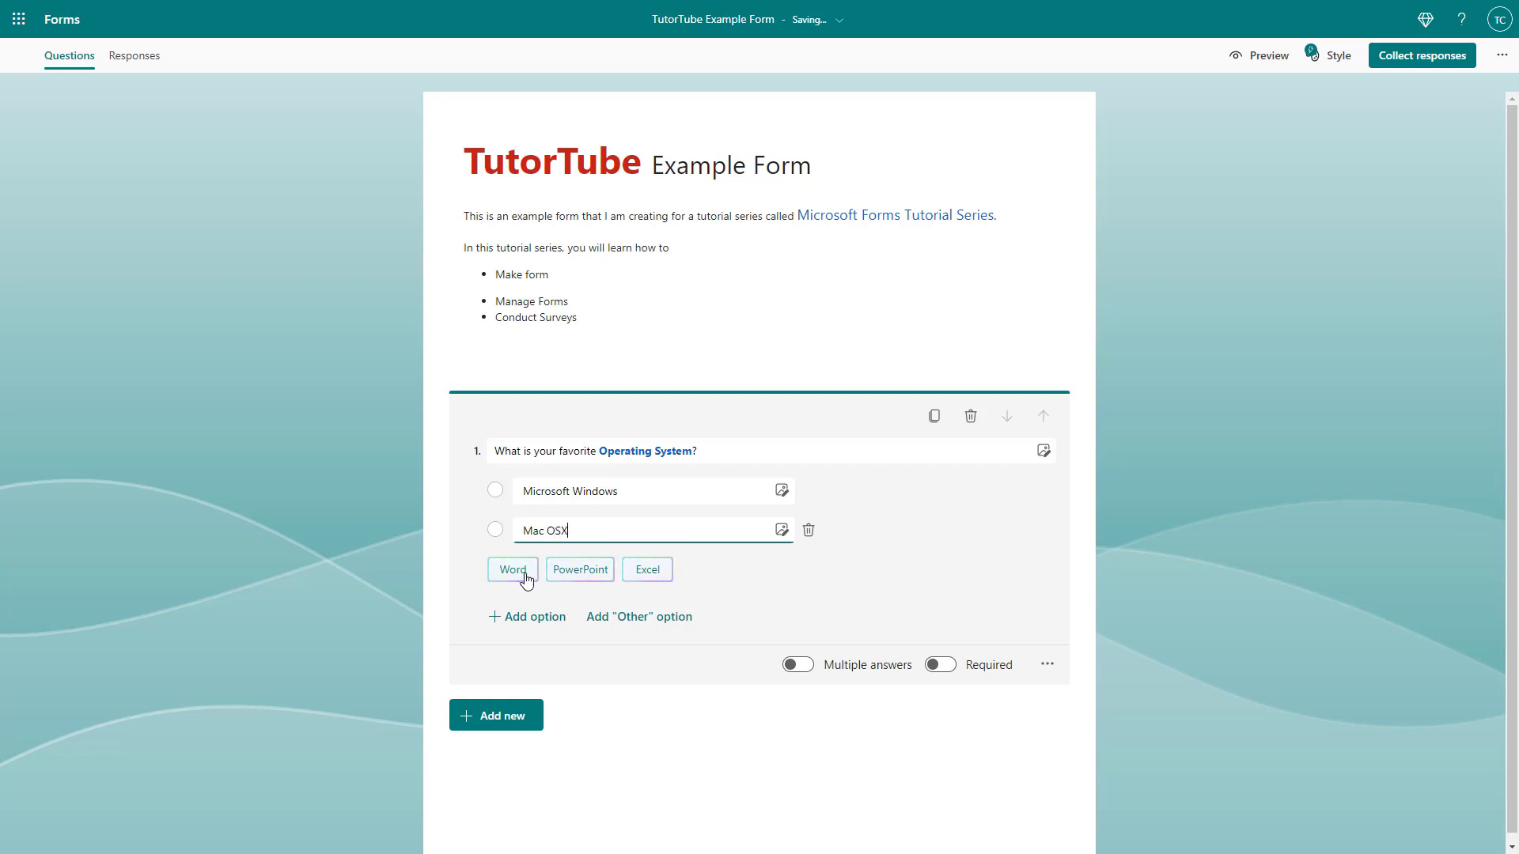
click(526, 617)
text(Ubuntu)
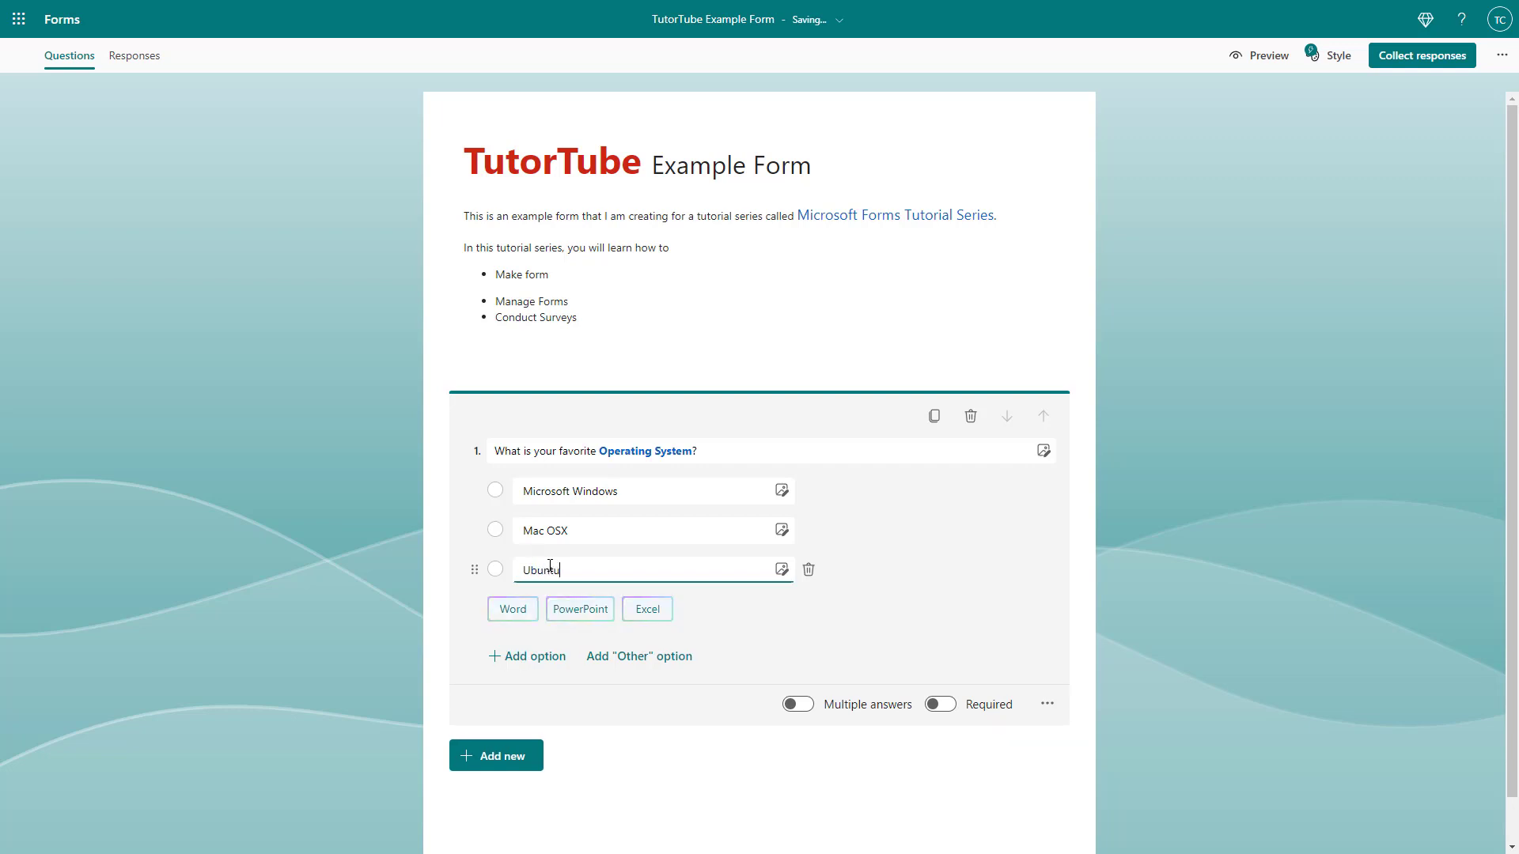
Step: Add Android as a fourth option and change Ubuntu to Ubuntu Linux
click(516, 655)
text(Android)
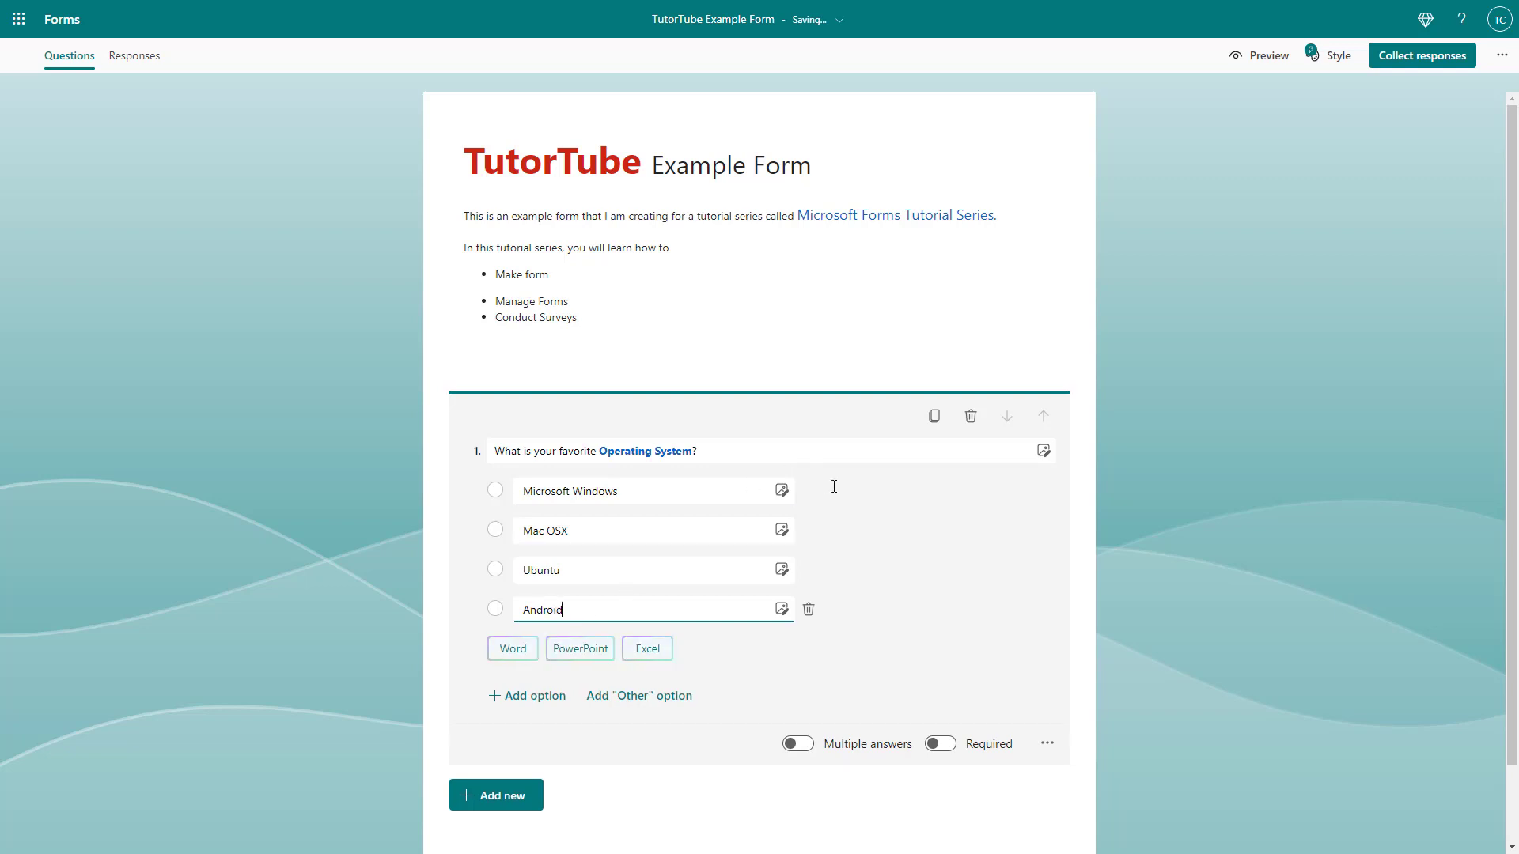
click(583, 572)
text(Linux)
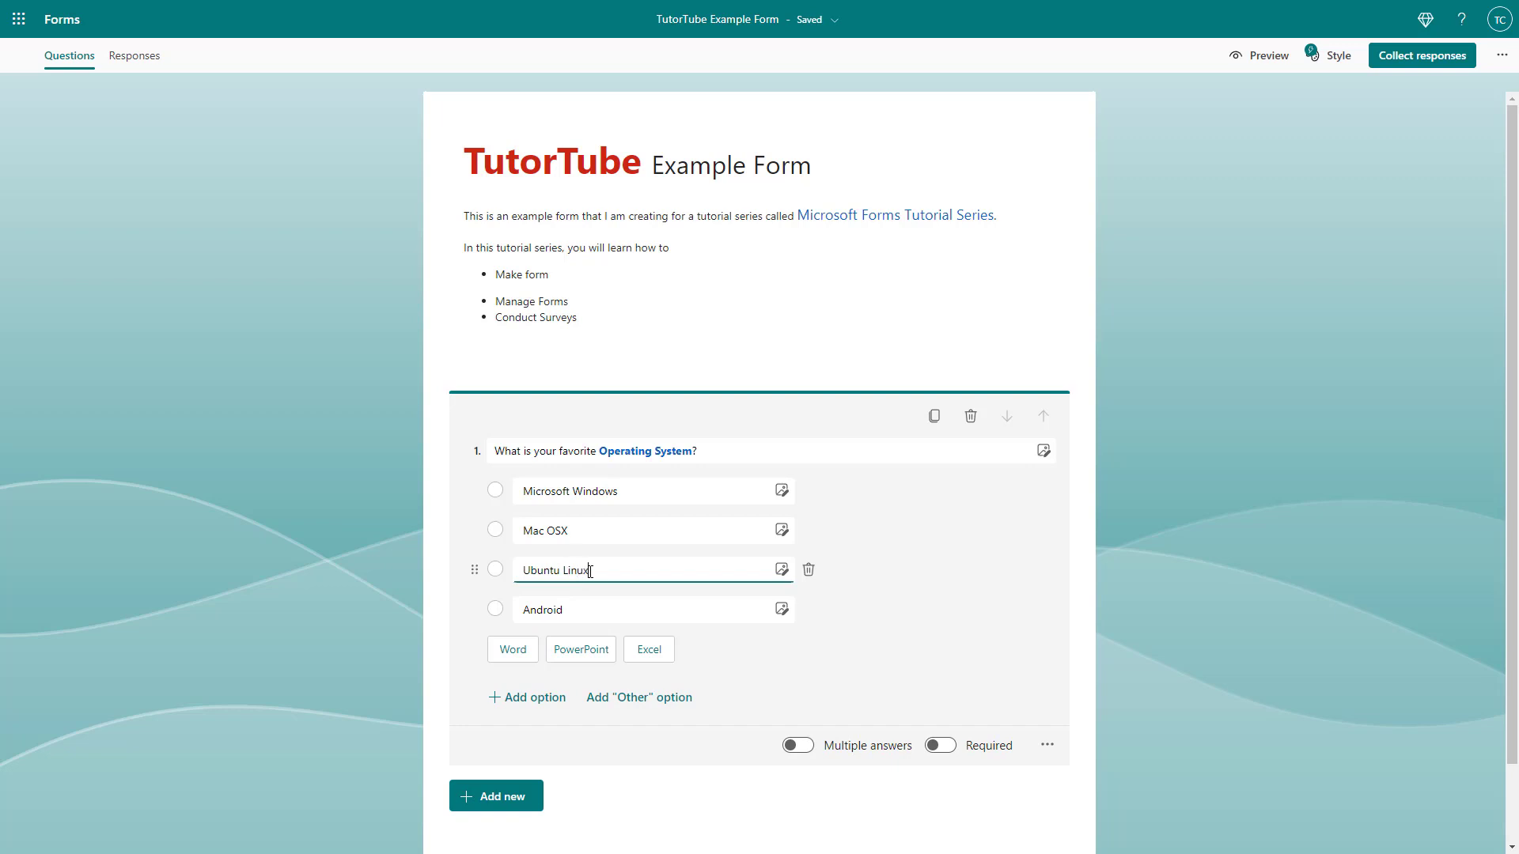
click(937, 535)
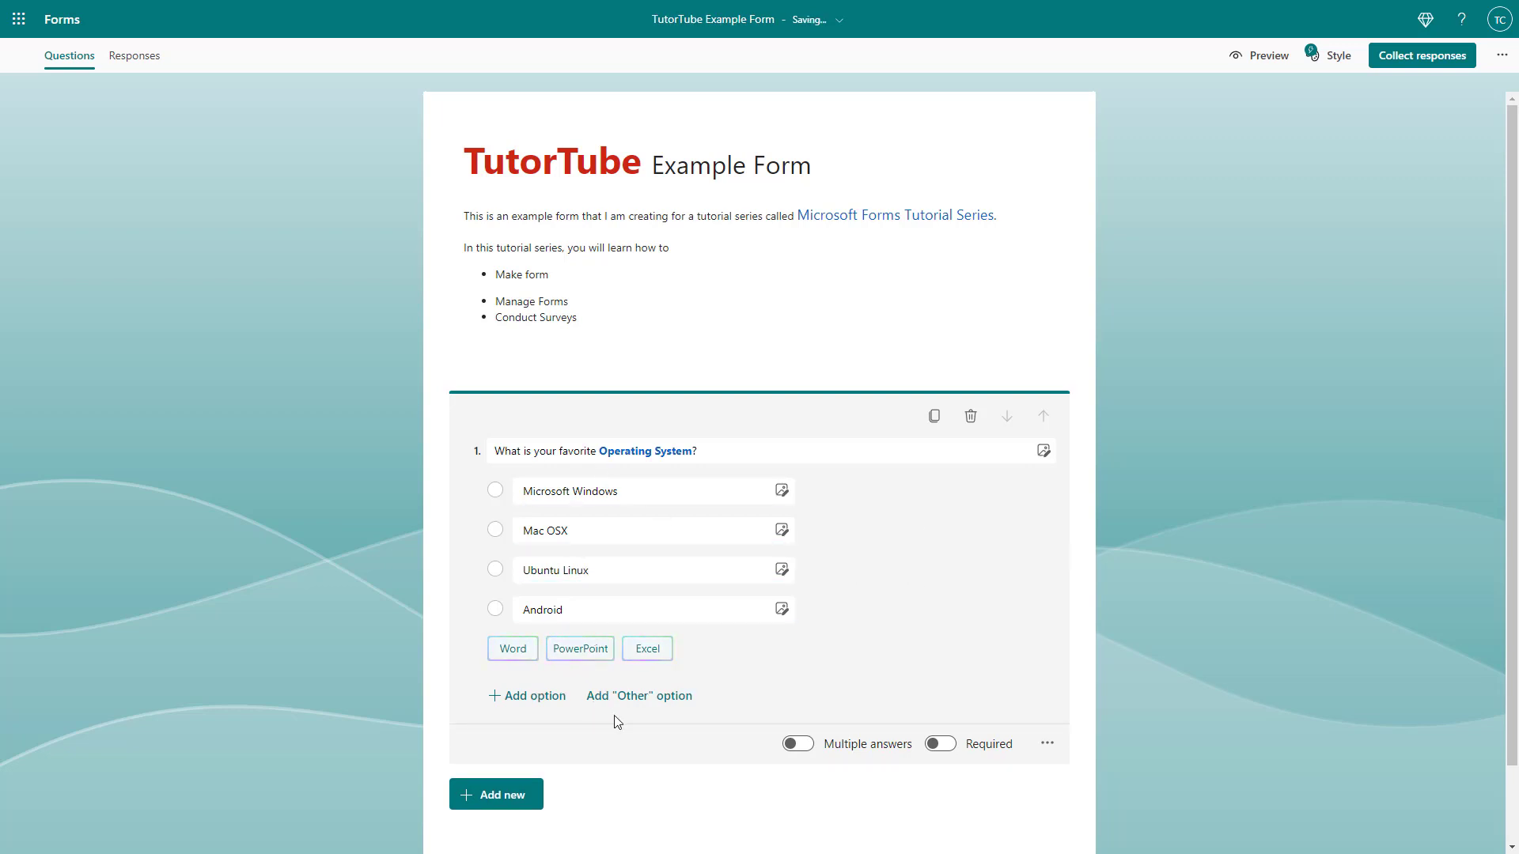
Step: Append an Other choice after Android in question 1's answer list
click(651, 698)
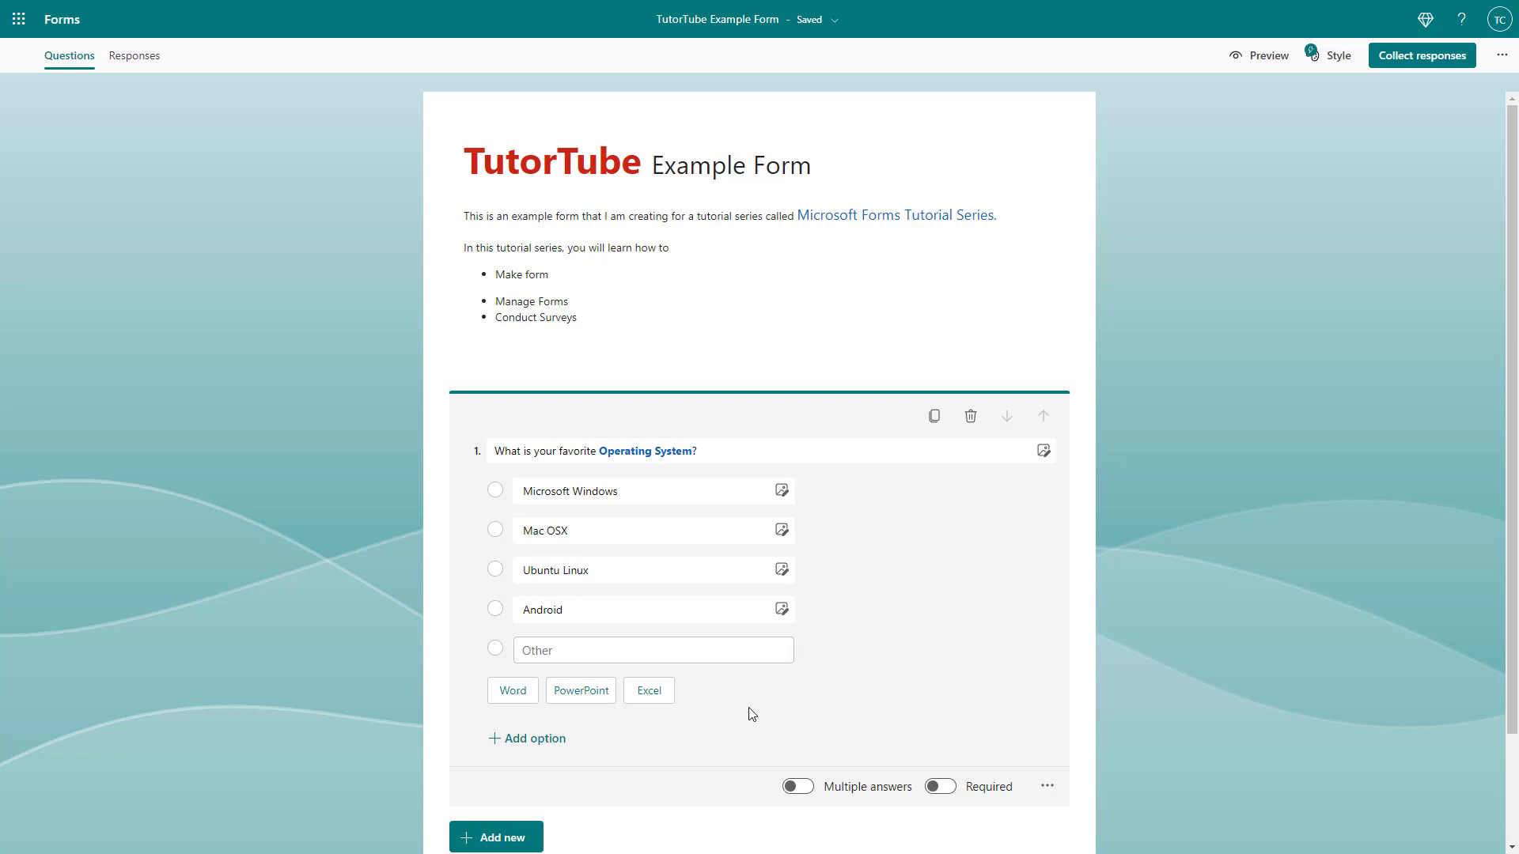
Step: Turn on Multiple answers and set the total selections limit to Equal to 2
click(799, 788)
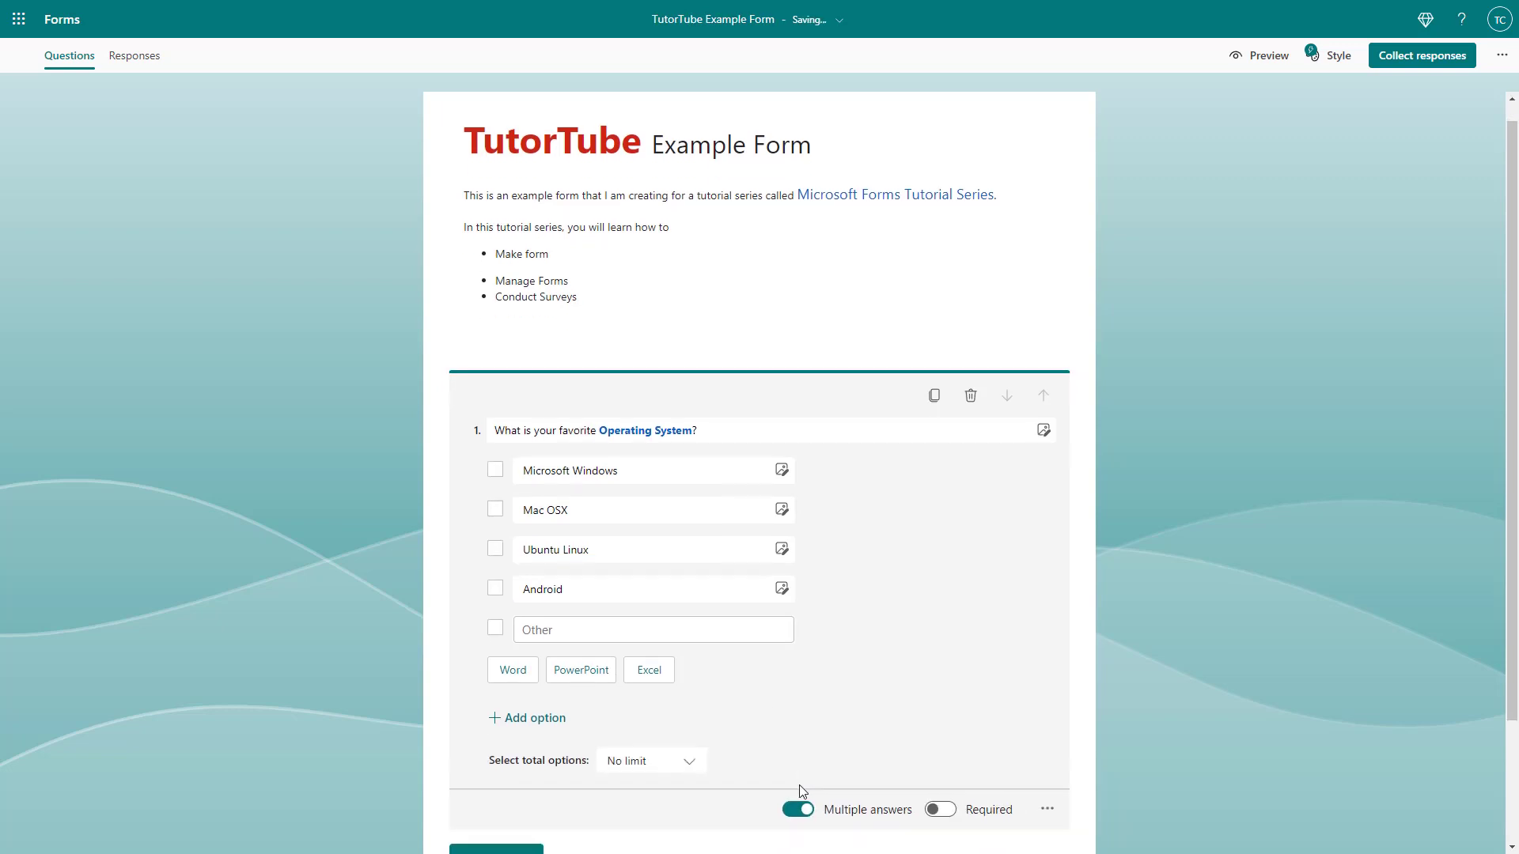
scroll(752, 712, down, 2)
click(690, 619)
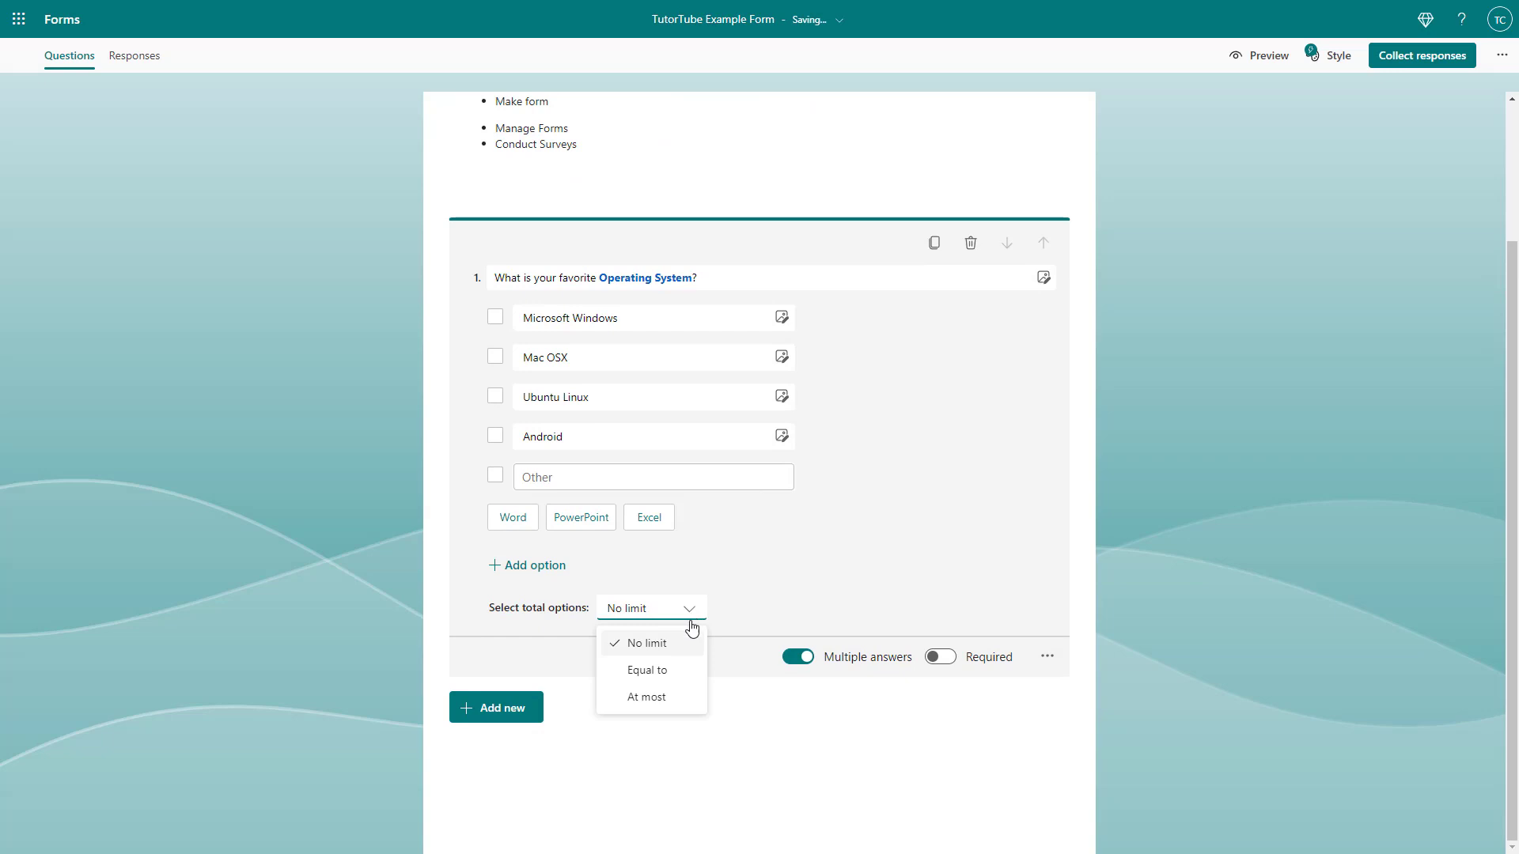
click(681, 669)
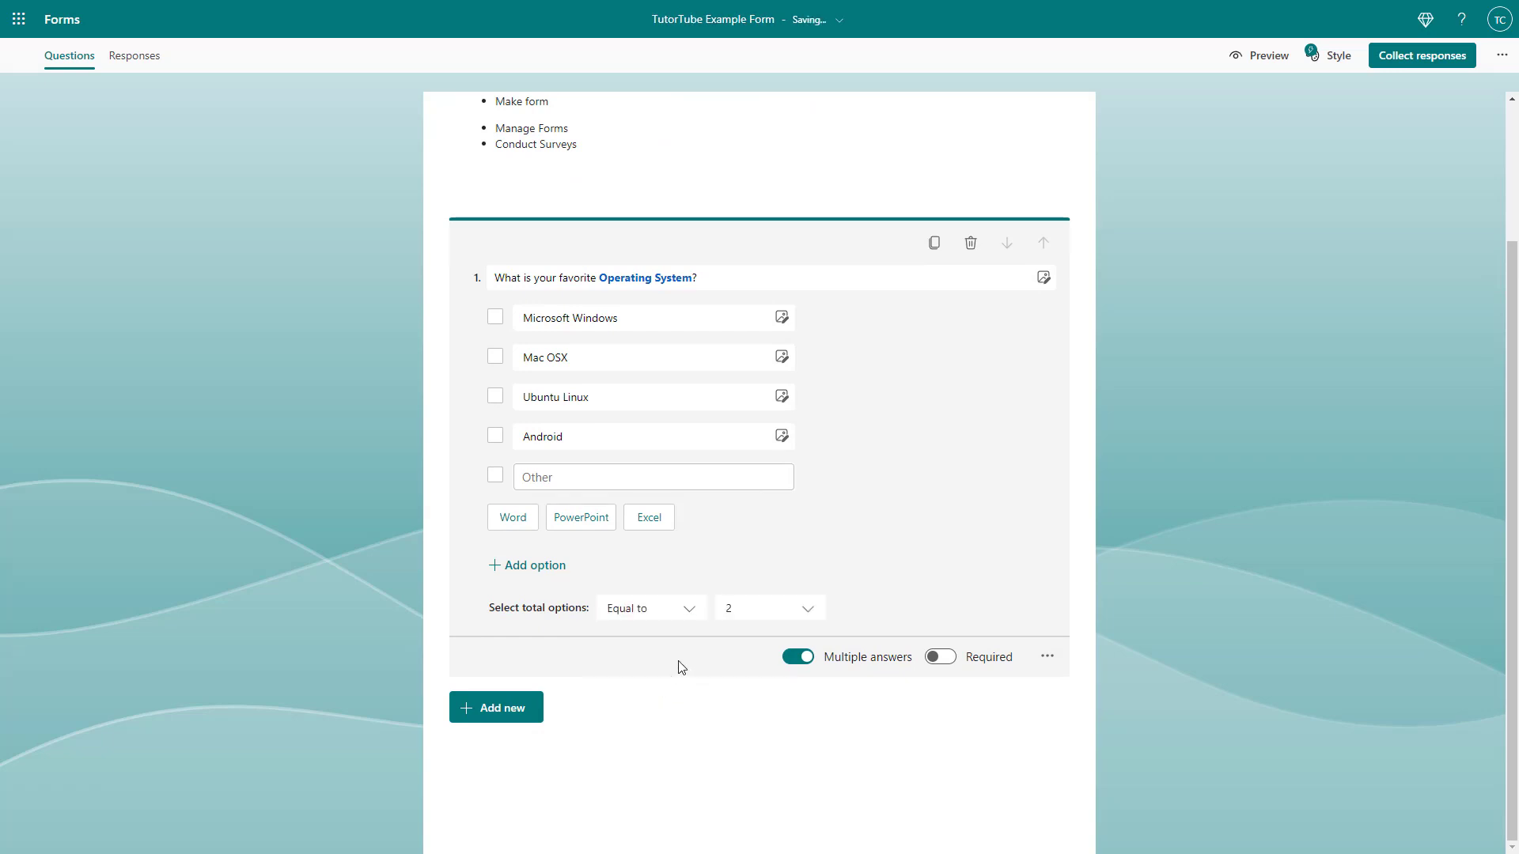
click(758, 625)
click(686, 619)
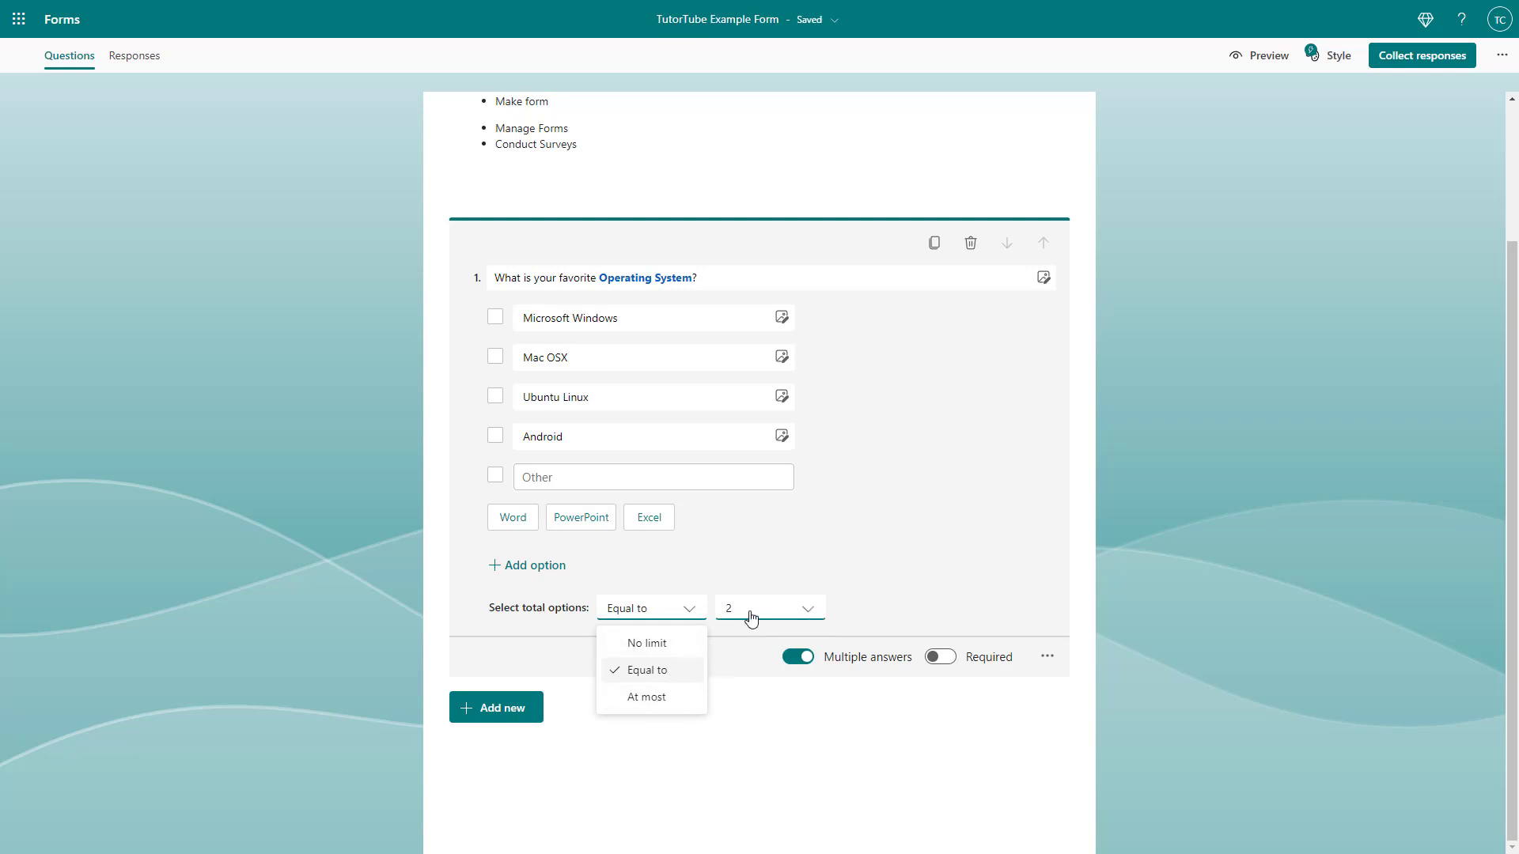
click(665, 607)
click(662, 617)
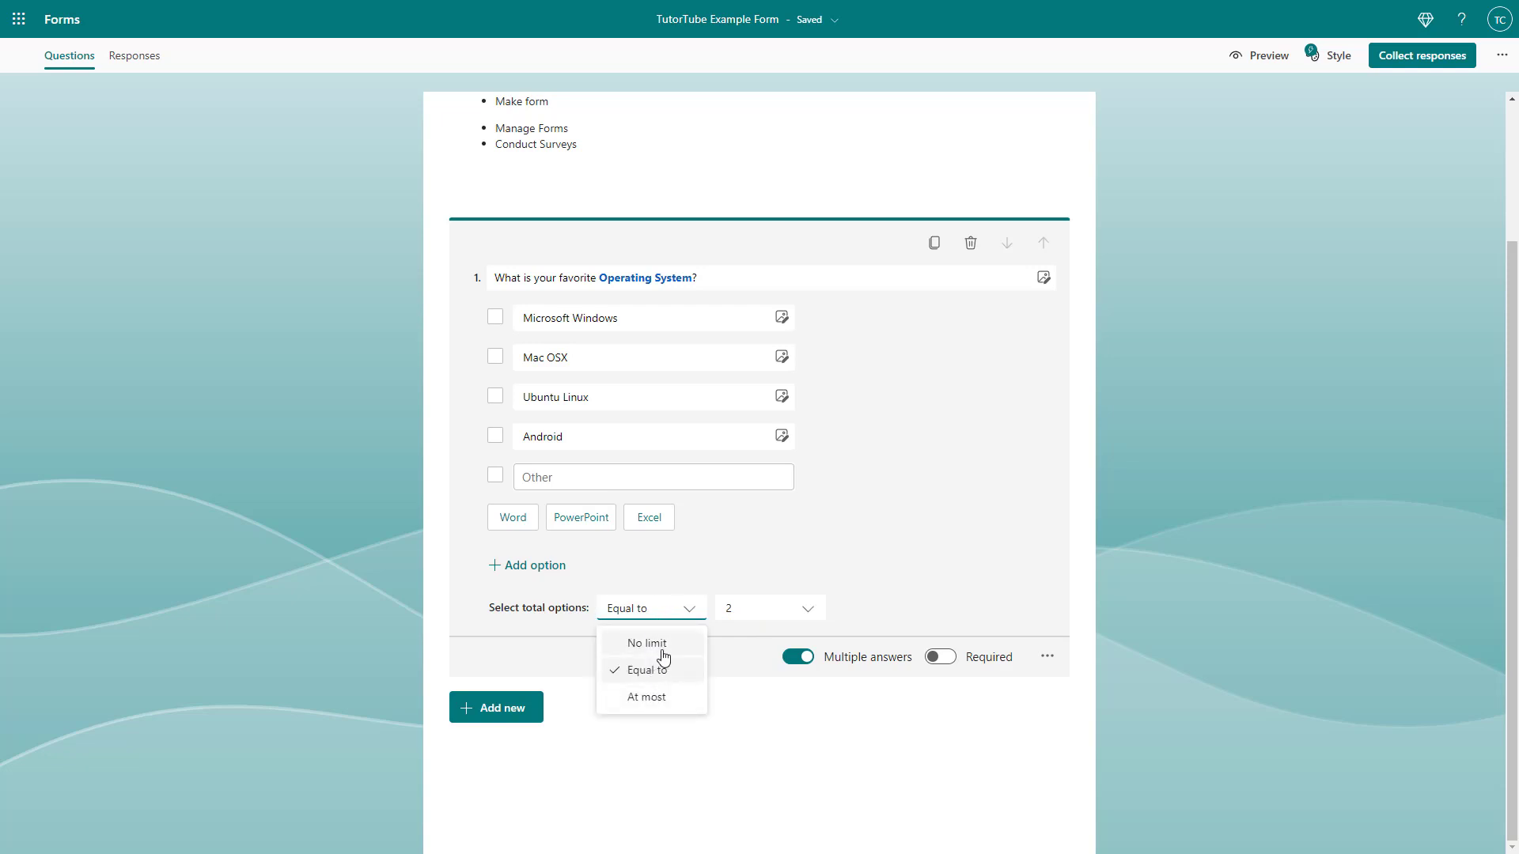
click(828, 586)
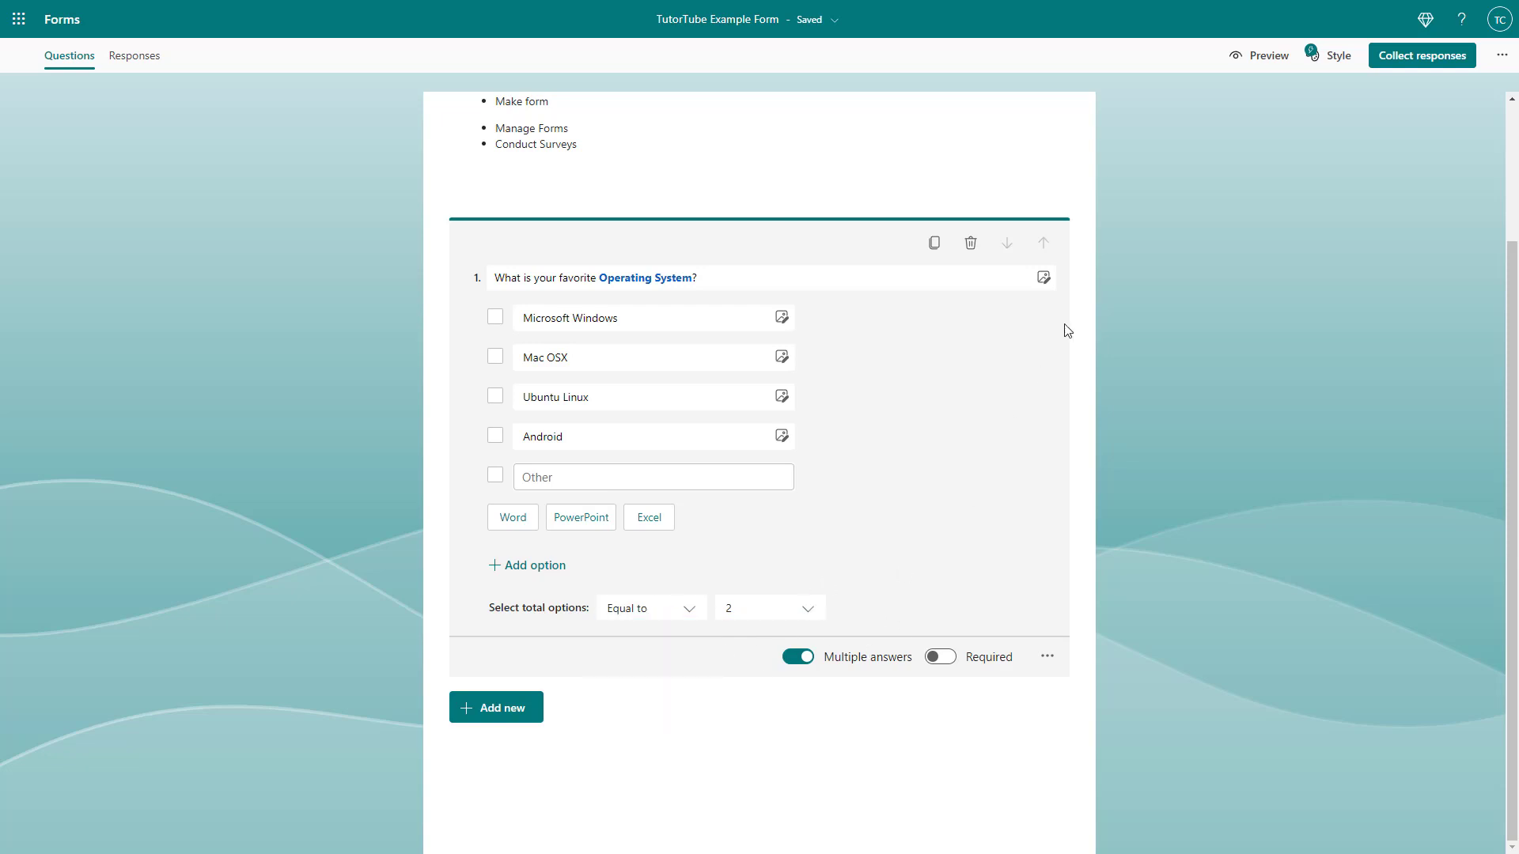
click(1241, 59)
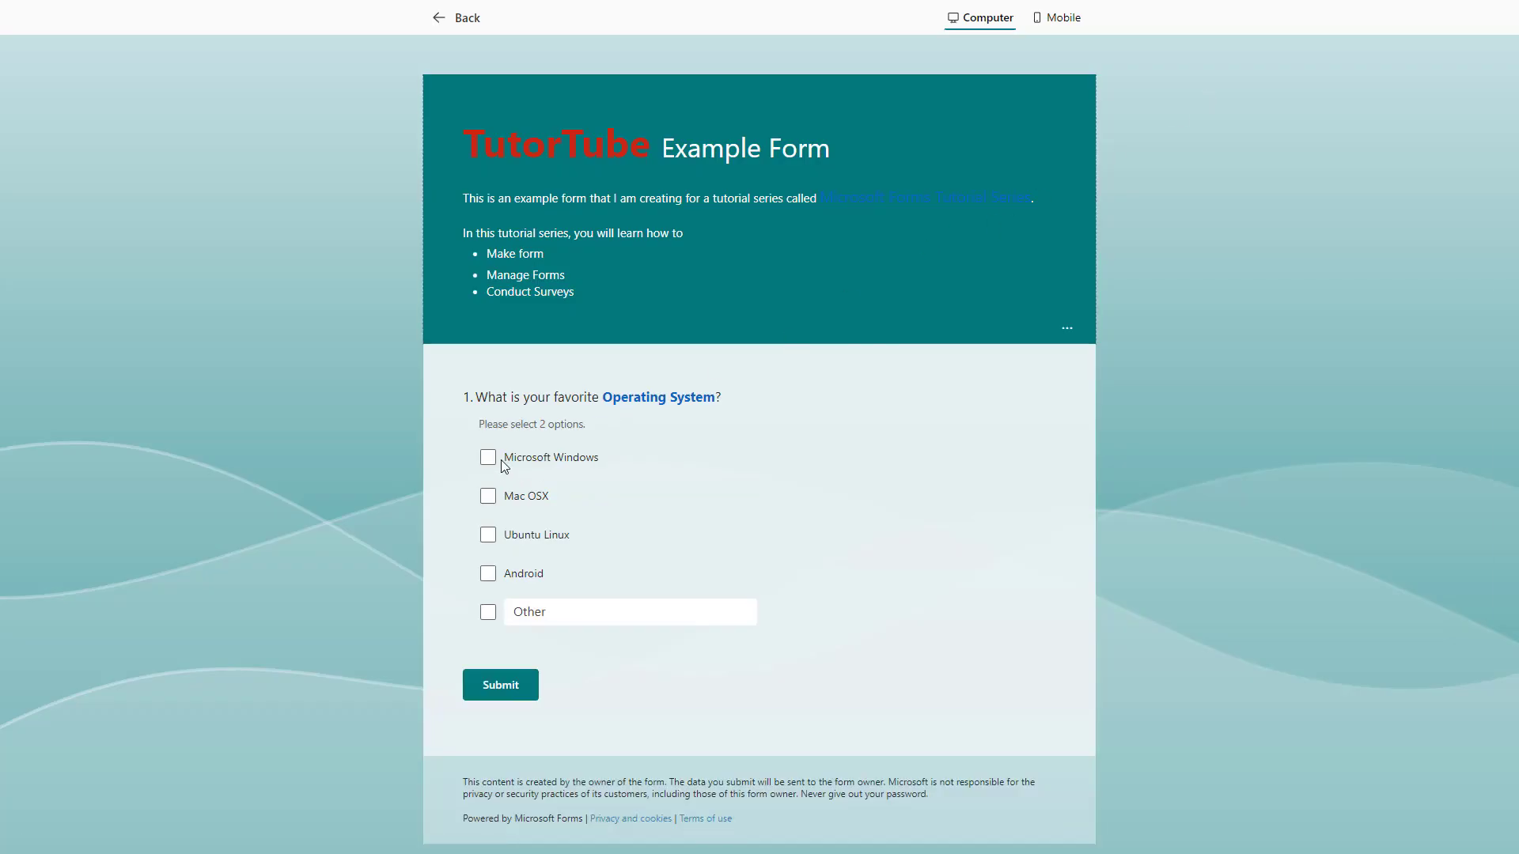
click(489, 459)
click(489, 498)
click(489, 496)
click(488, 457)
click(488, 617)
text(fghfgh)
click(522, 693)
click(1057, 23)
mouse_move(891, 221)
mouse_down()
mouse_move(893, 383)
mouse_move(897, 197)
mouse_up()
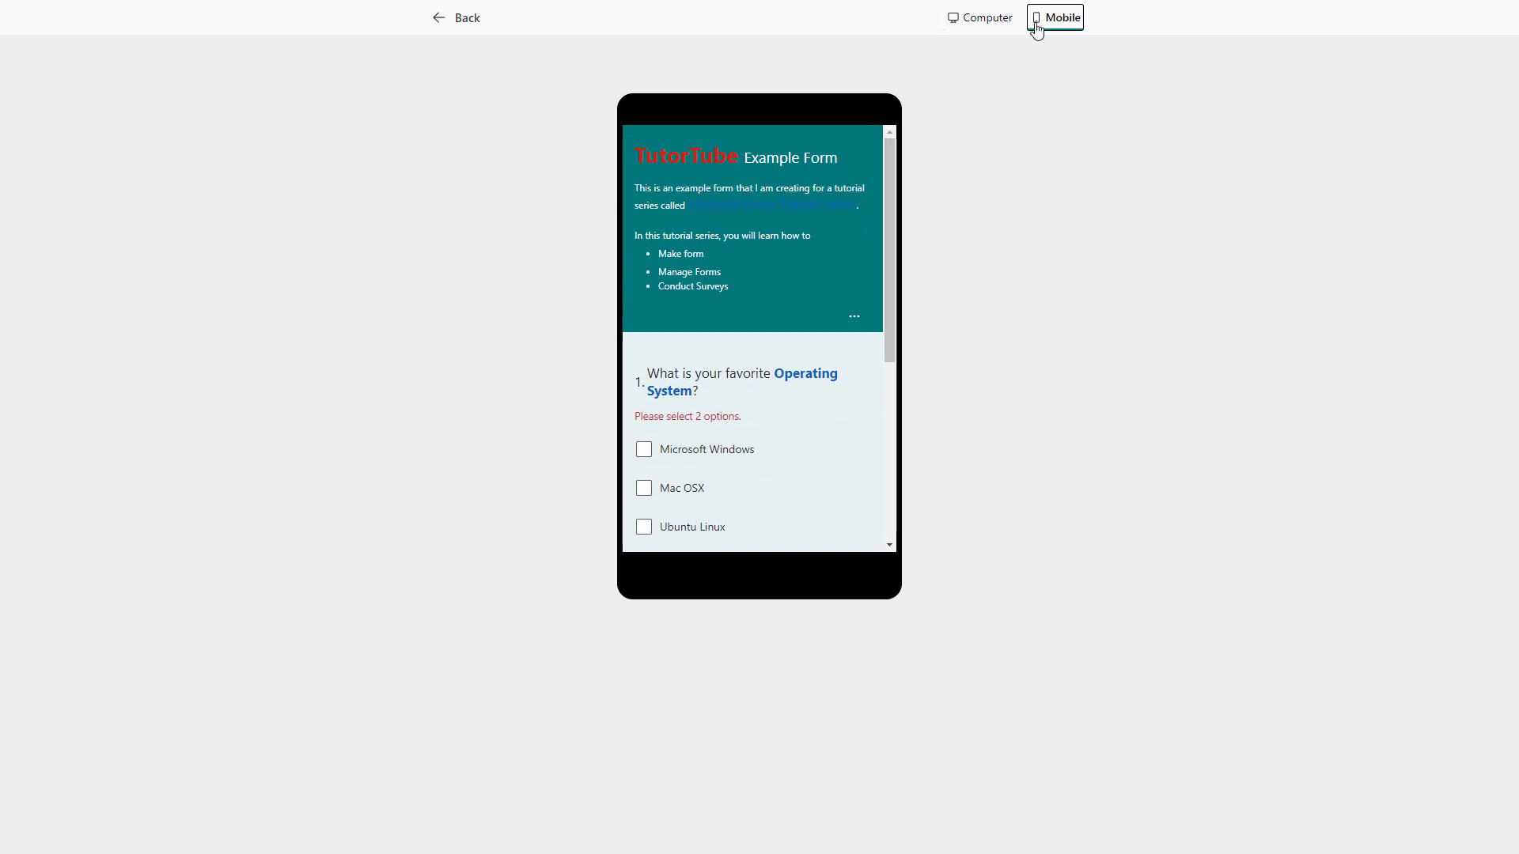
click(437, 22)
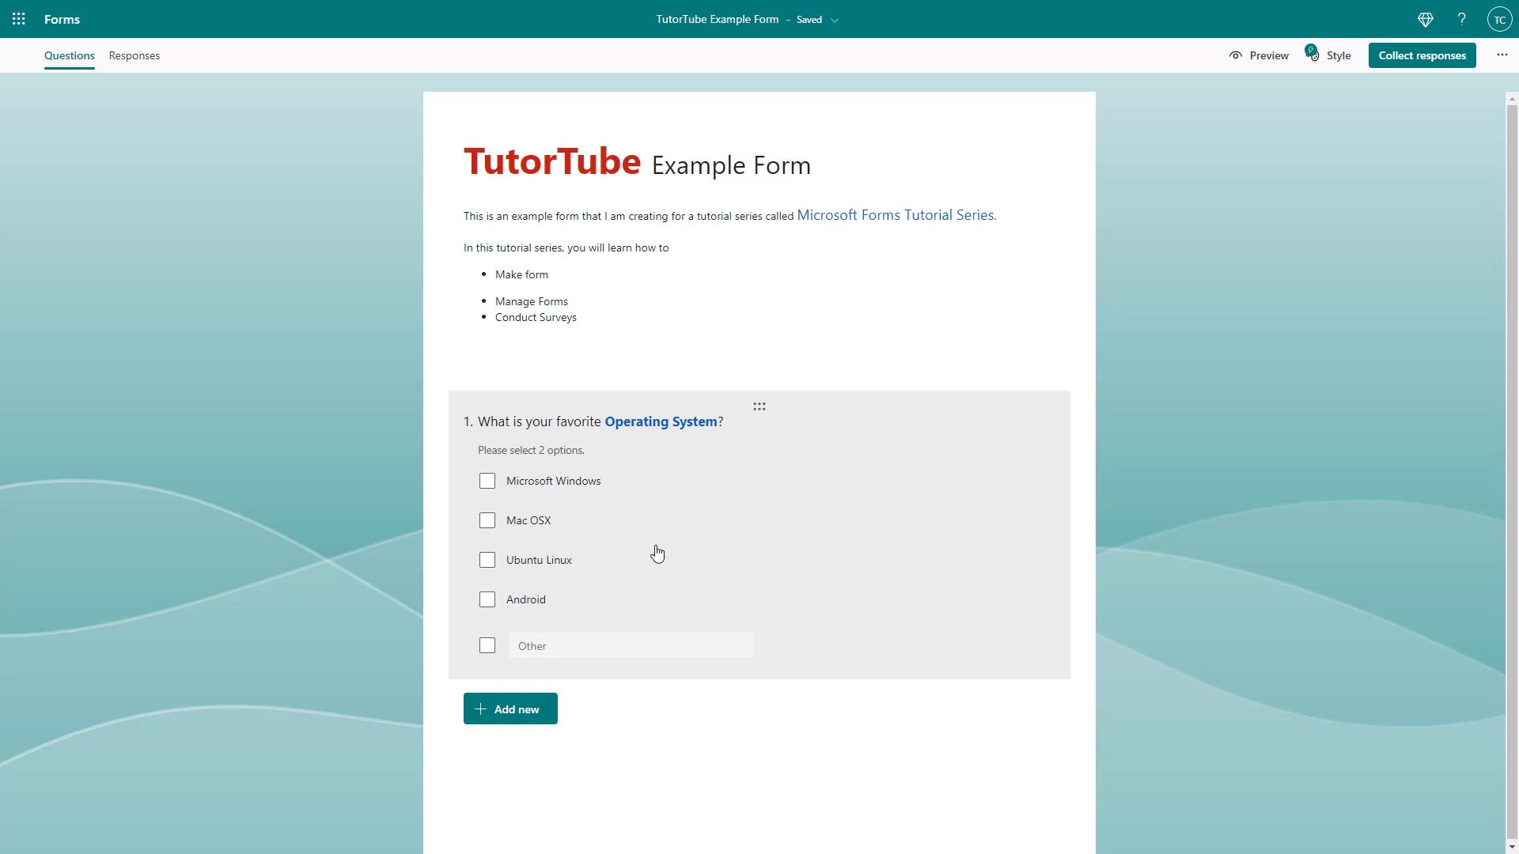
click(539, 674)
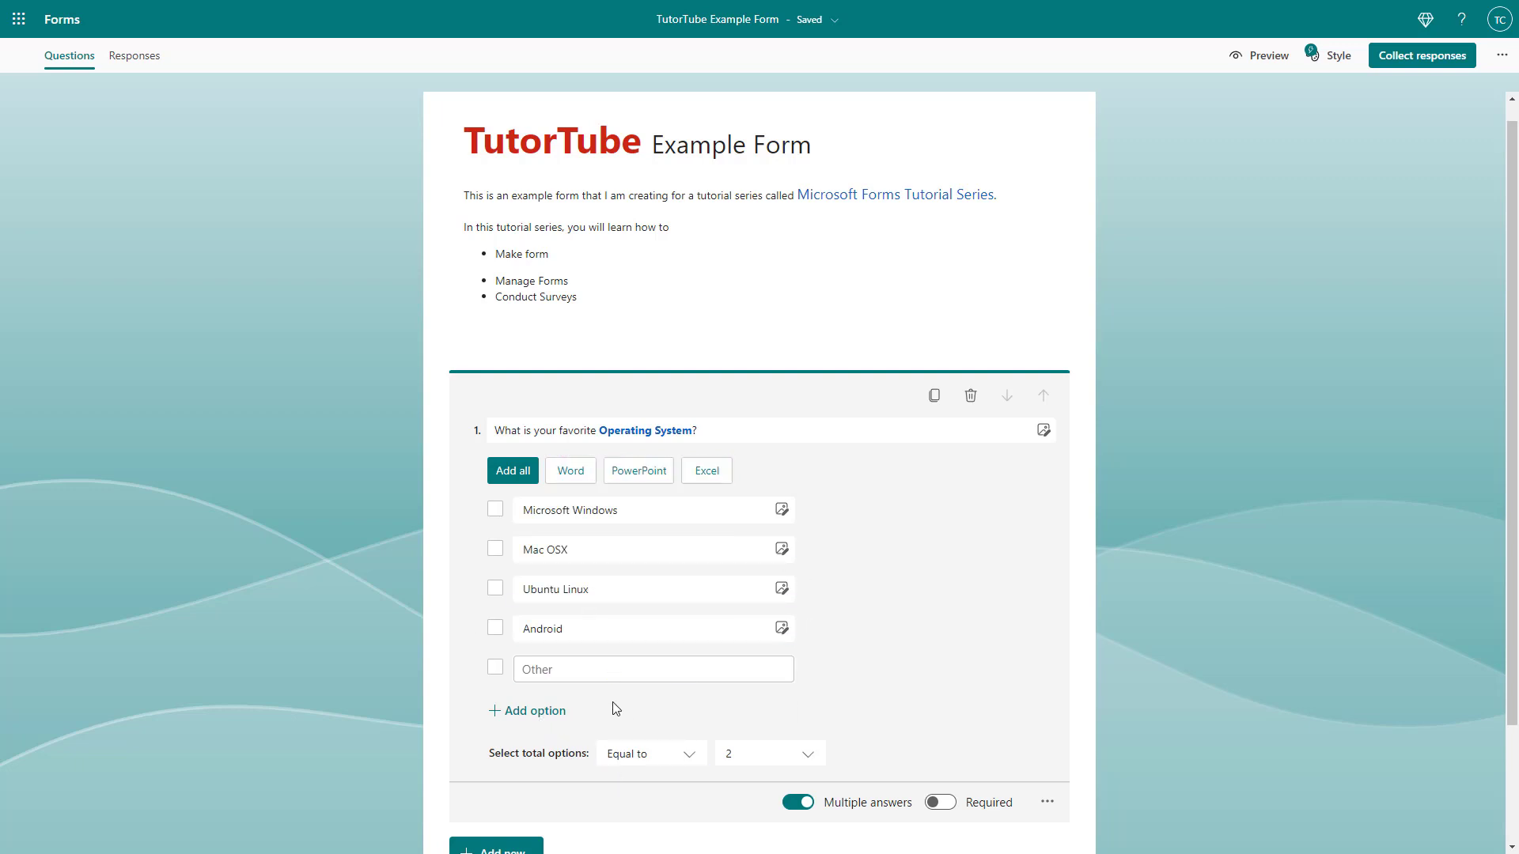
click(625, 472)
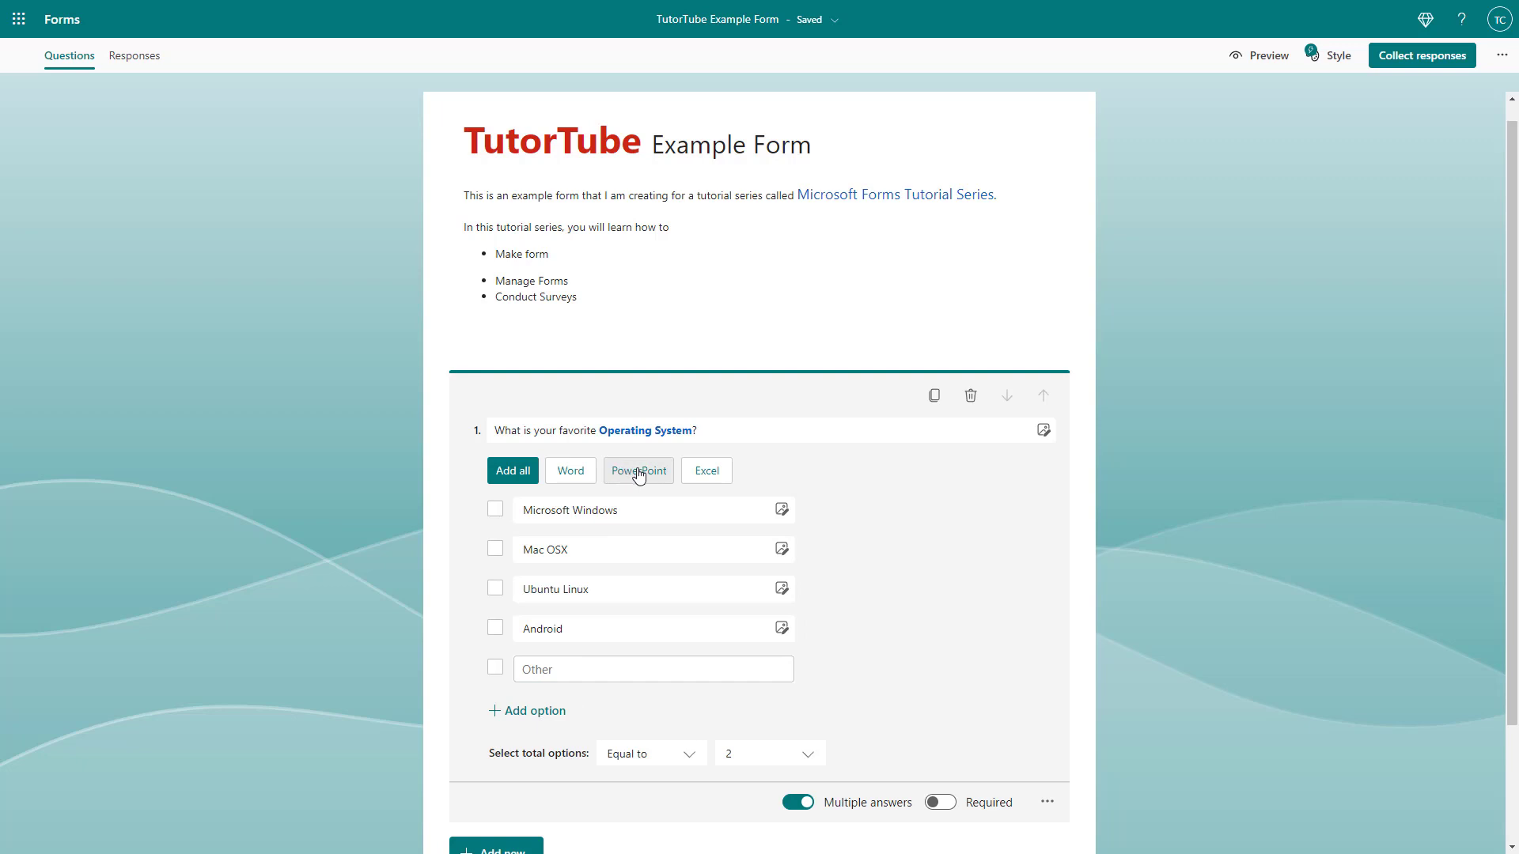
click(587, 470)
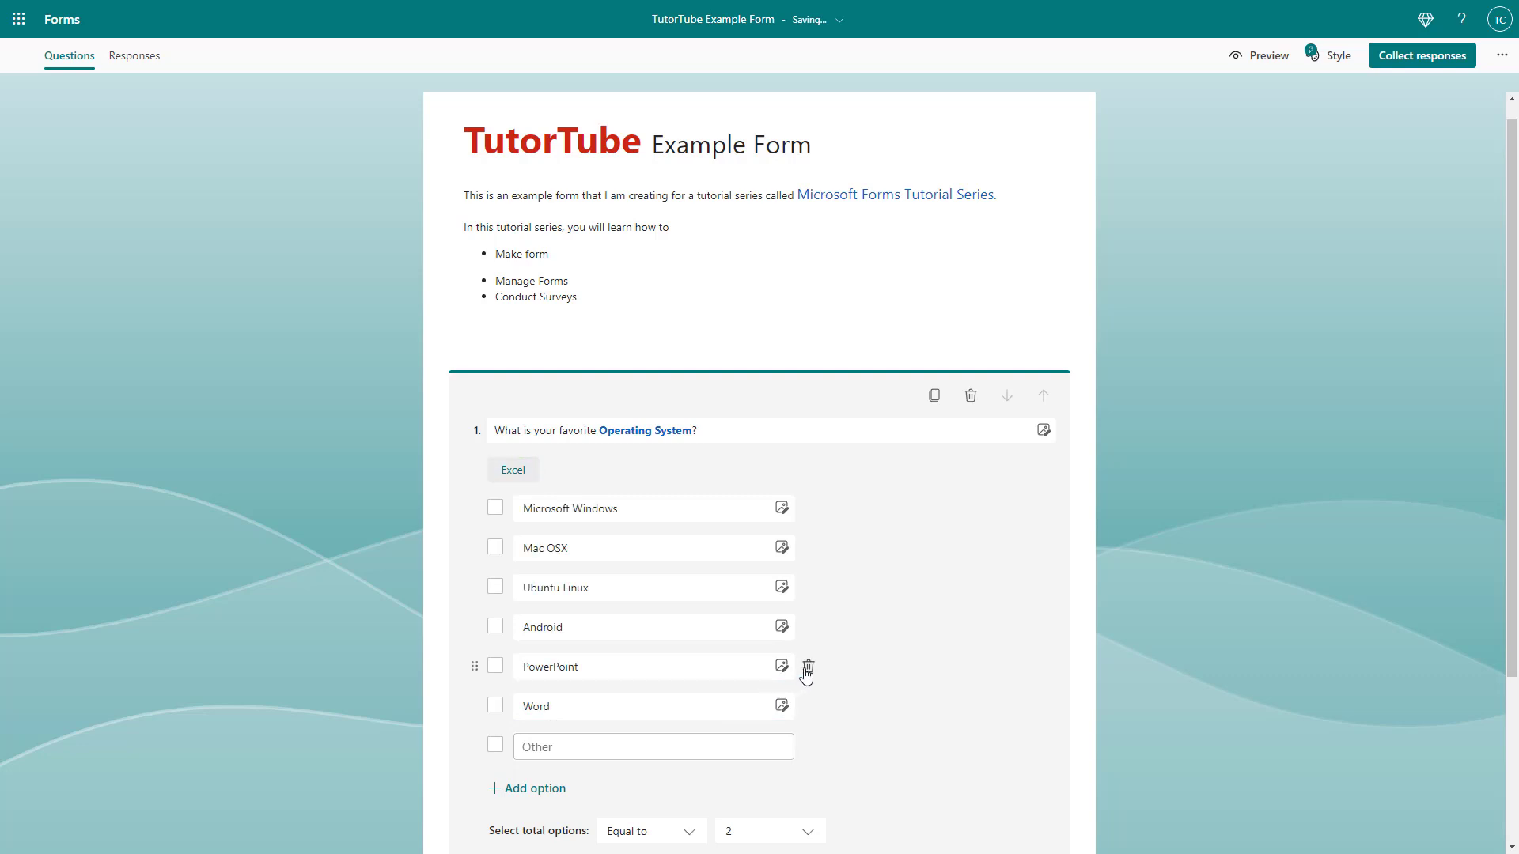
click(807, 670)
click(807, 669)
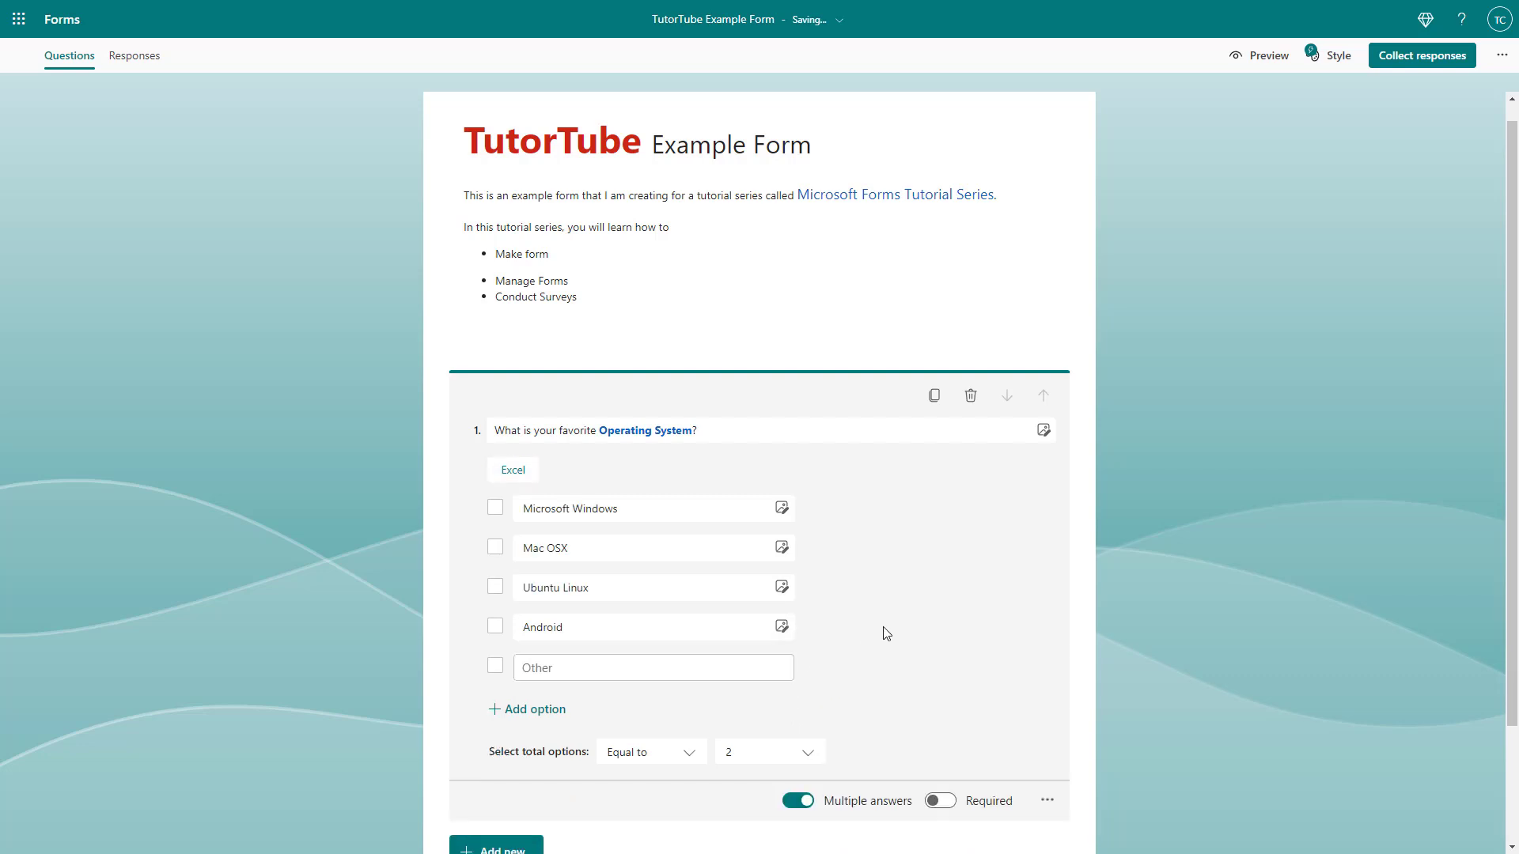